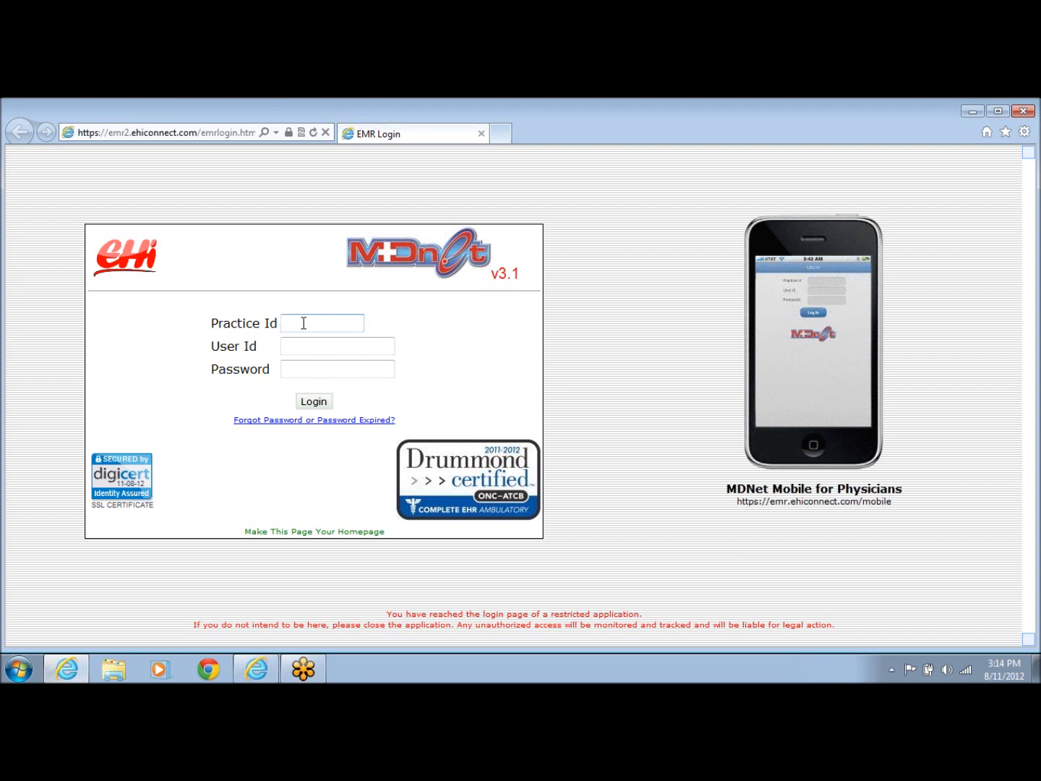
Log in with the practice ID, user ID and password to reach the EHI Demo Clinic dashboard.
key(Tab)
key(BackSpace)
key(BackSpace)
key(BackSpace)
key(Tab)
key(Return)
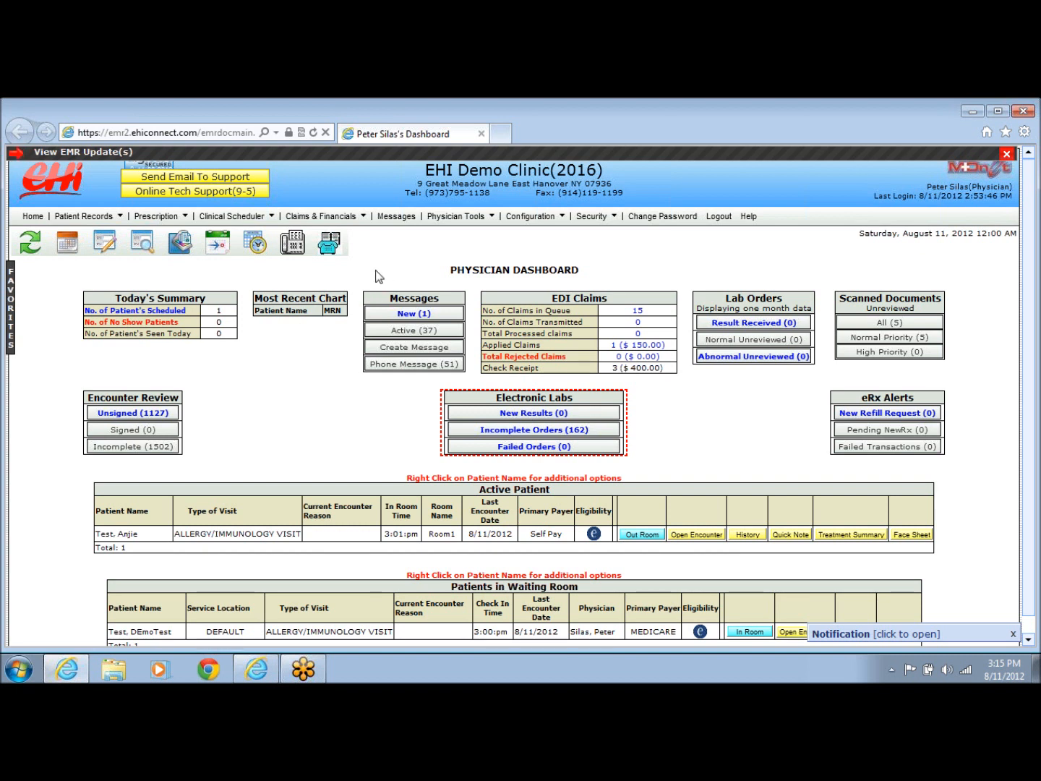
Start a new appointment from the Clinical Scheduler menu, showing the August 11, 2012 schedule.
click(234, 216)
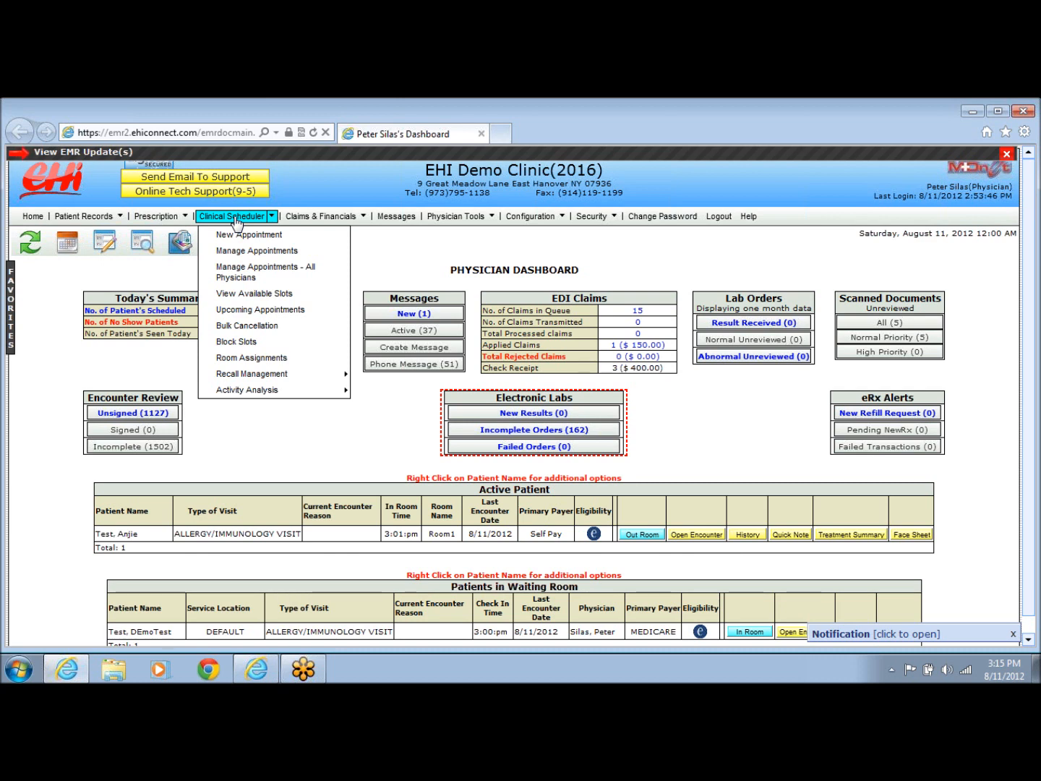
click(244, 239)
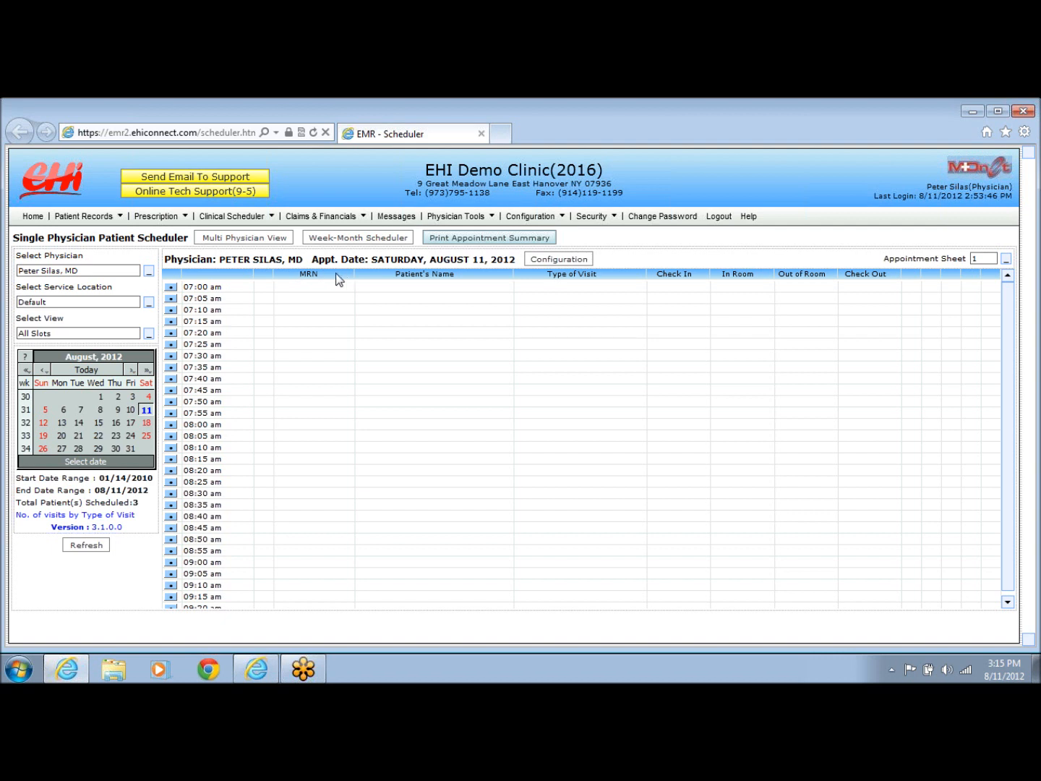
Switch the schedule to the second physician at the Default location, with slots from 03:00 pm.
drag(38, 256, 149, 271)
click(149, 271)
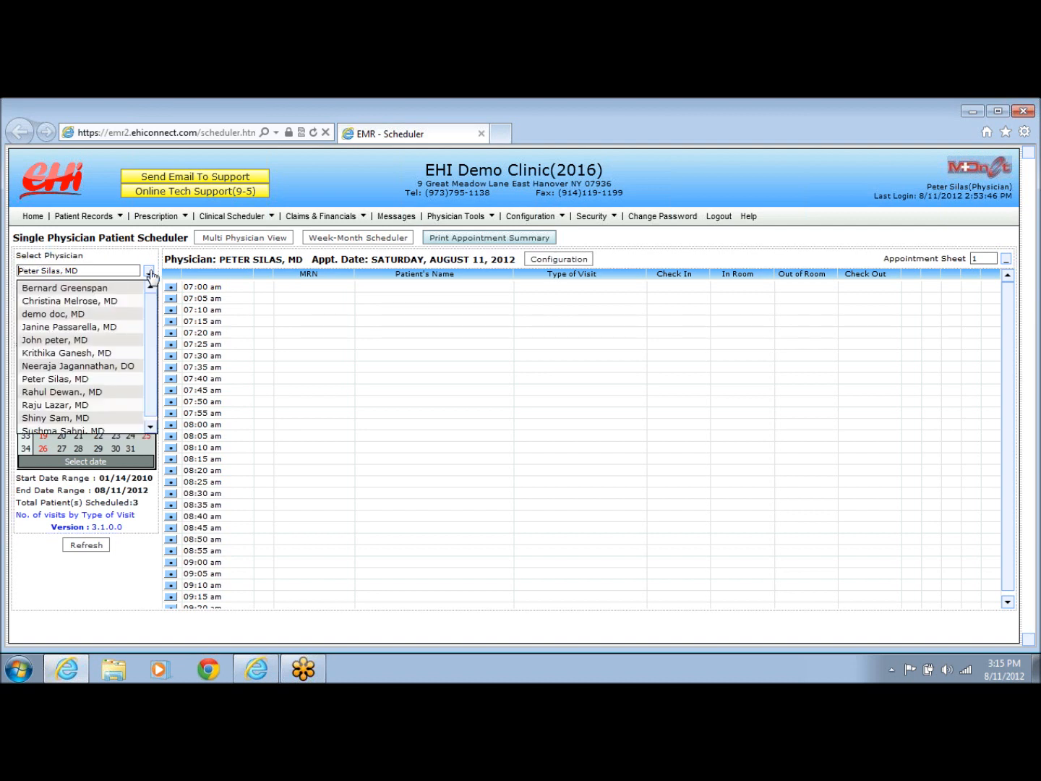
click(149, 272)
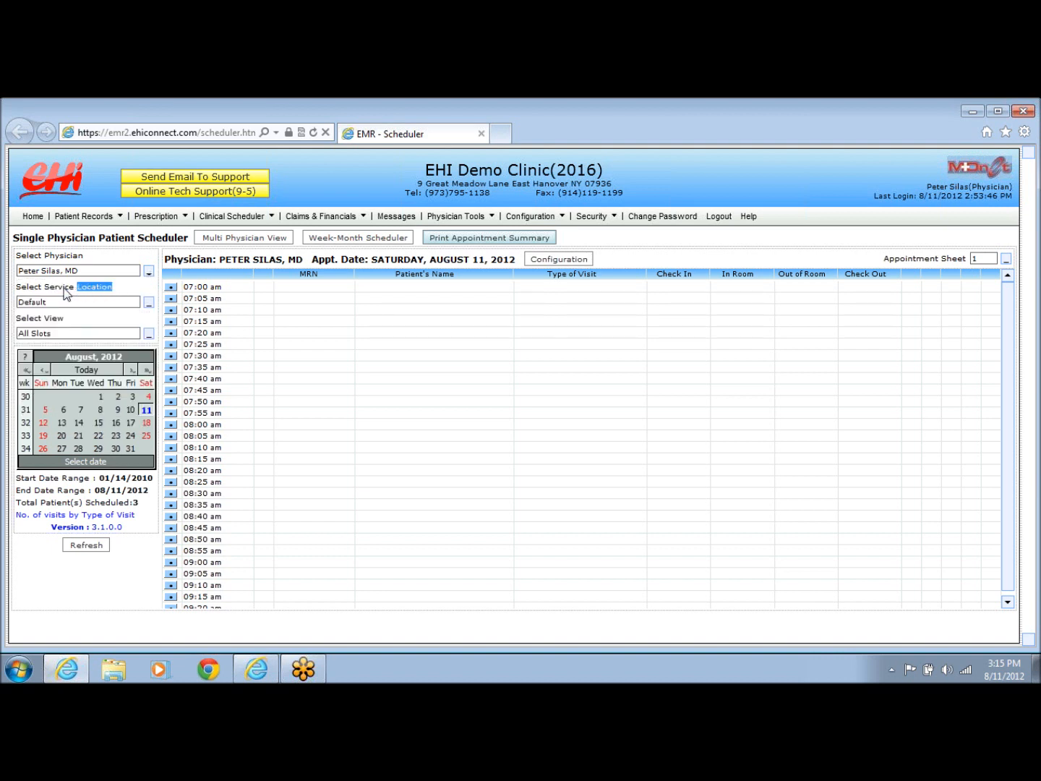
drag(66, 292, 32, 293)
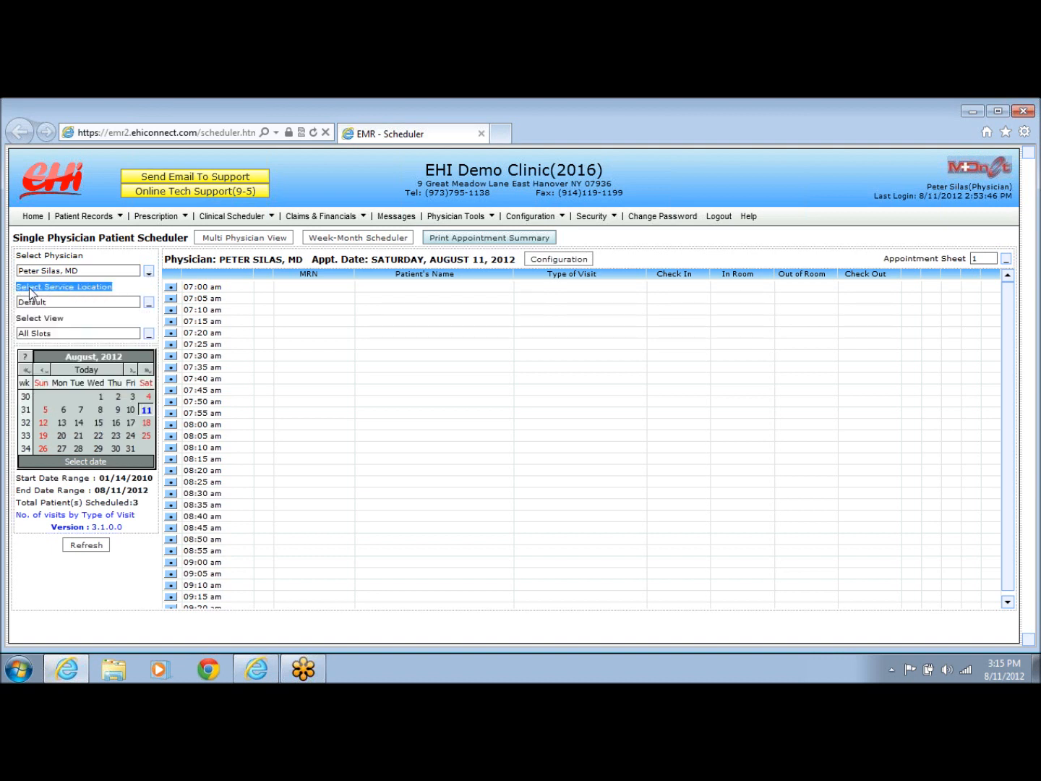
click(149, 303)
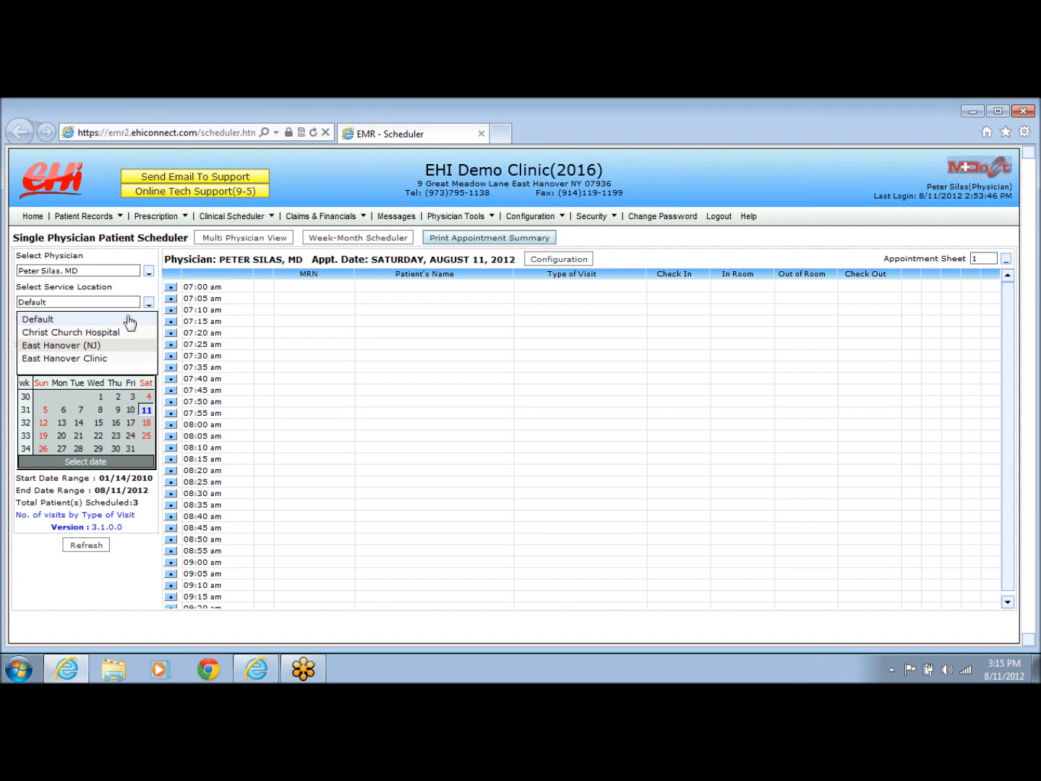
click(144, 286)
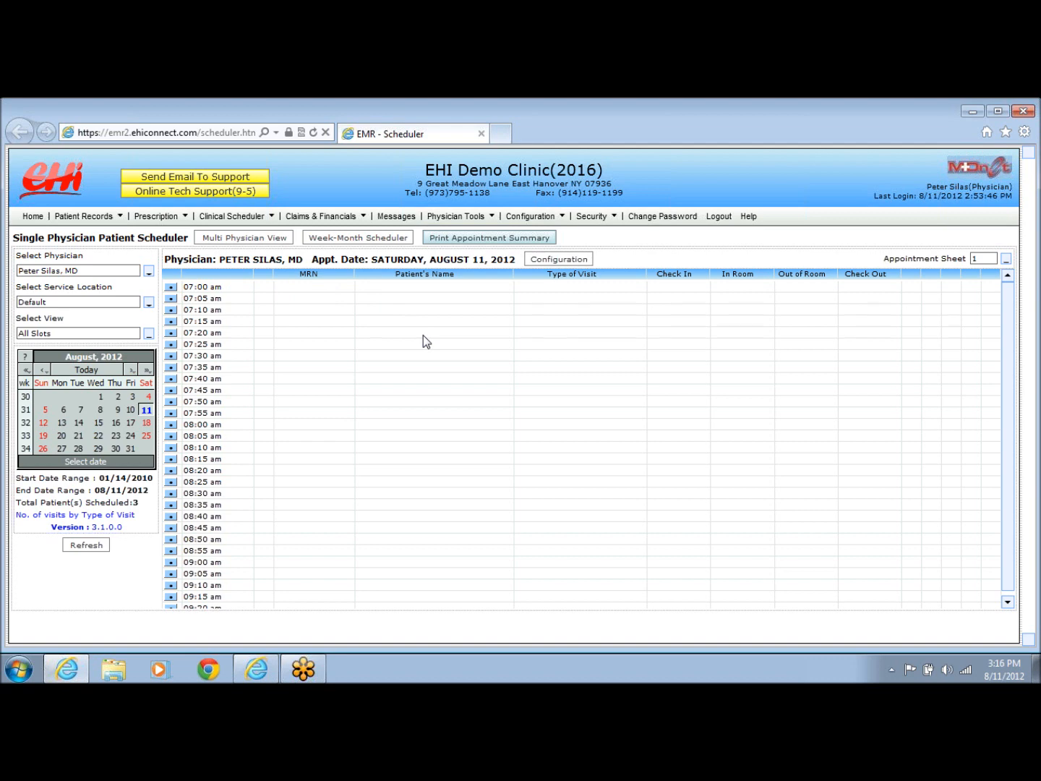
click(148, 272)
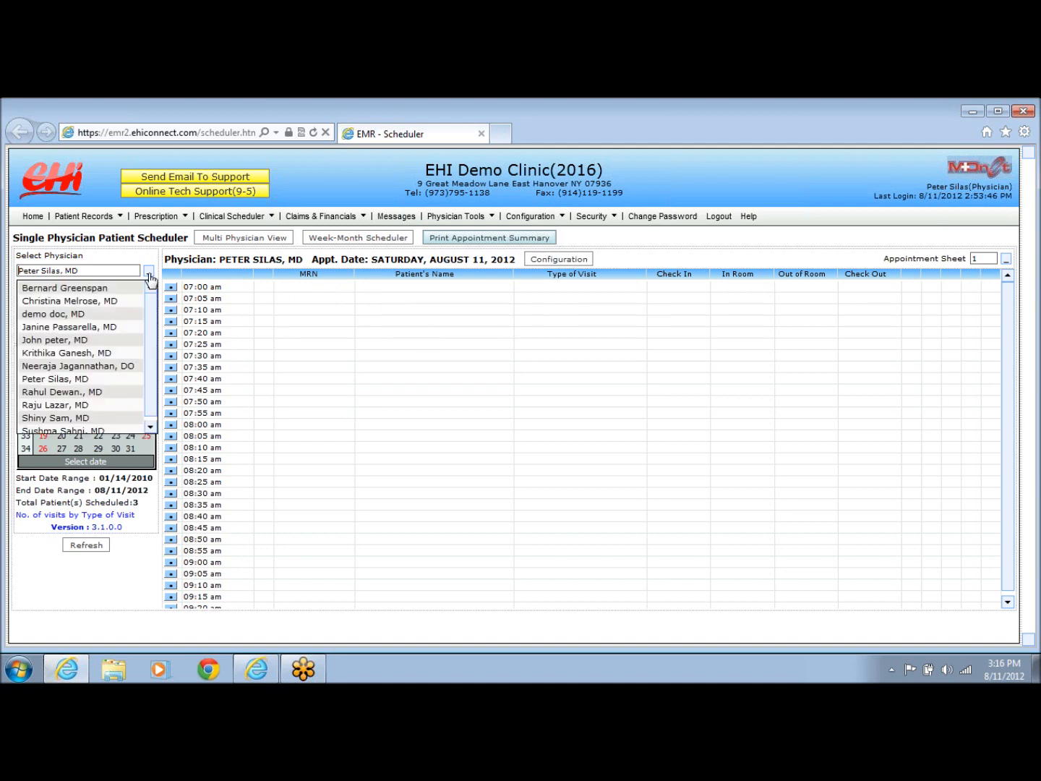
click(87, 302)
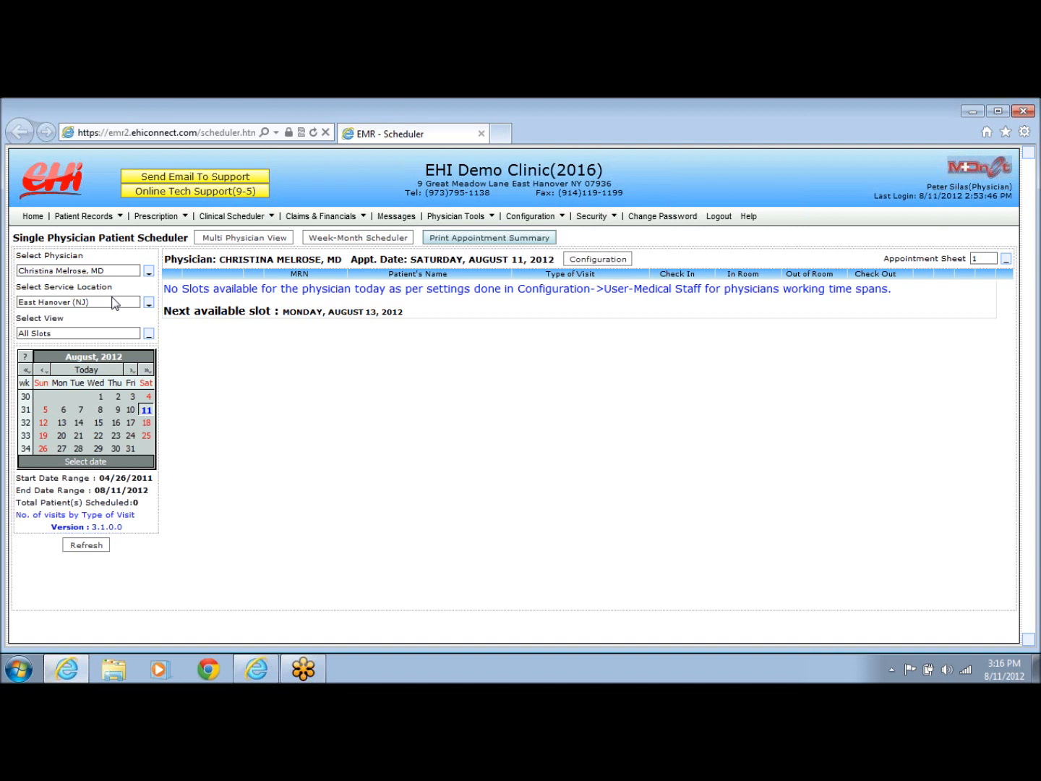
click(148, 302)
click(66, 323)
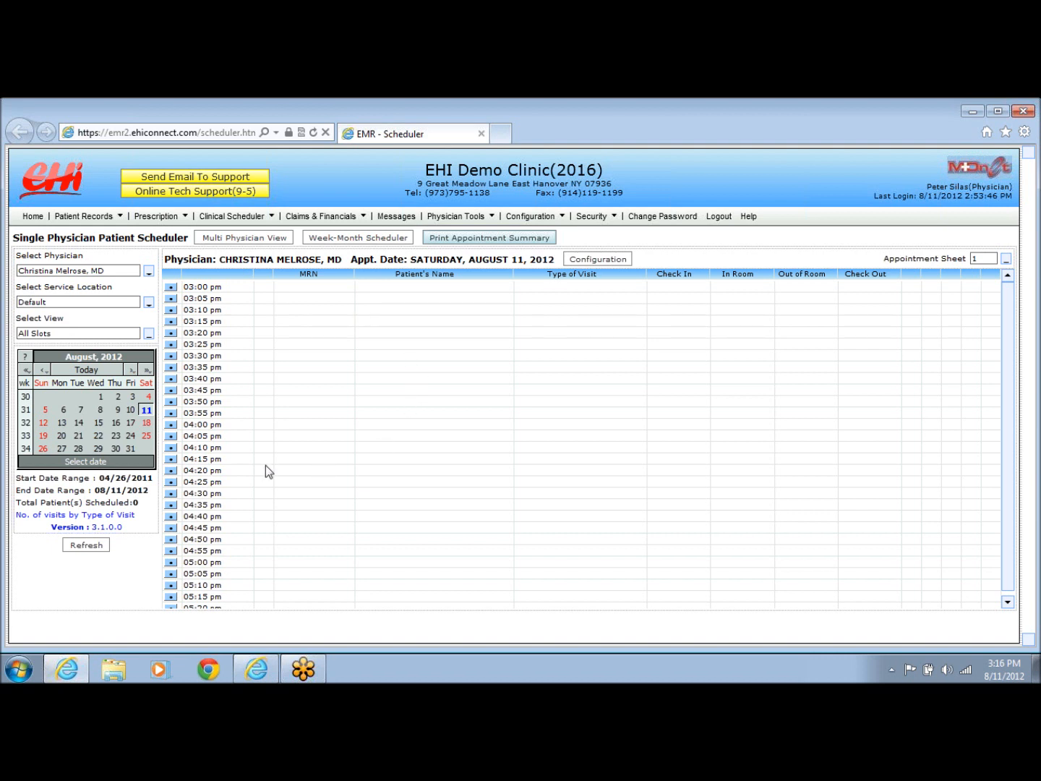
Book the 04:00 pm slot for an existing patient found by last name, auto-filling Aetna insurance.
click(171, 425)
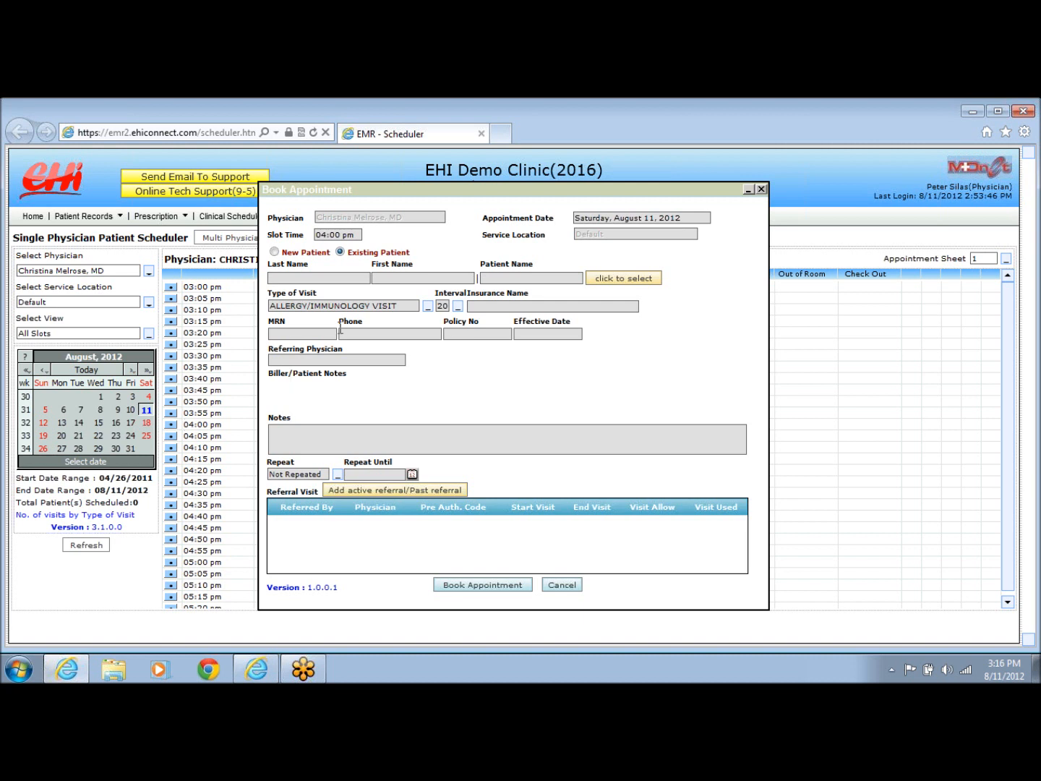
drag(350, 252, 413, 252)
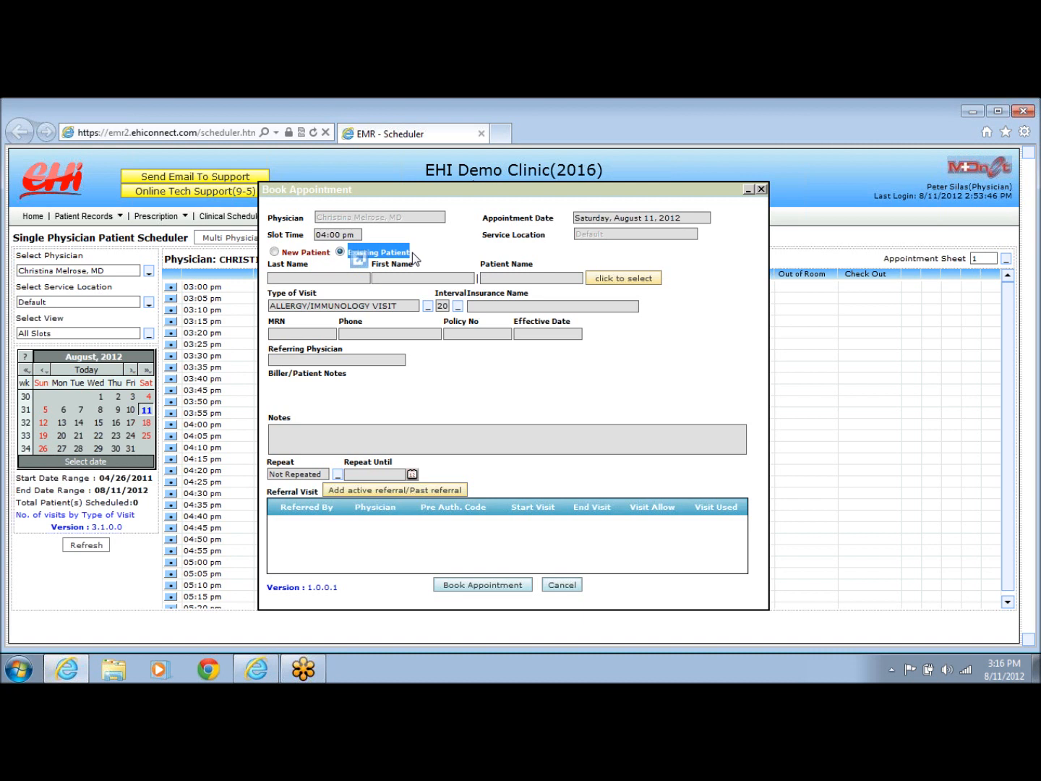
click(324, 270)
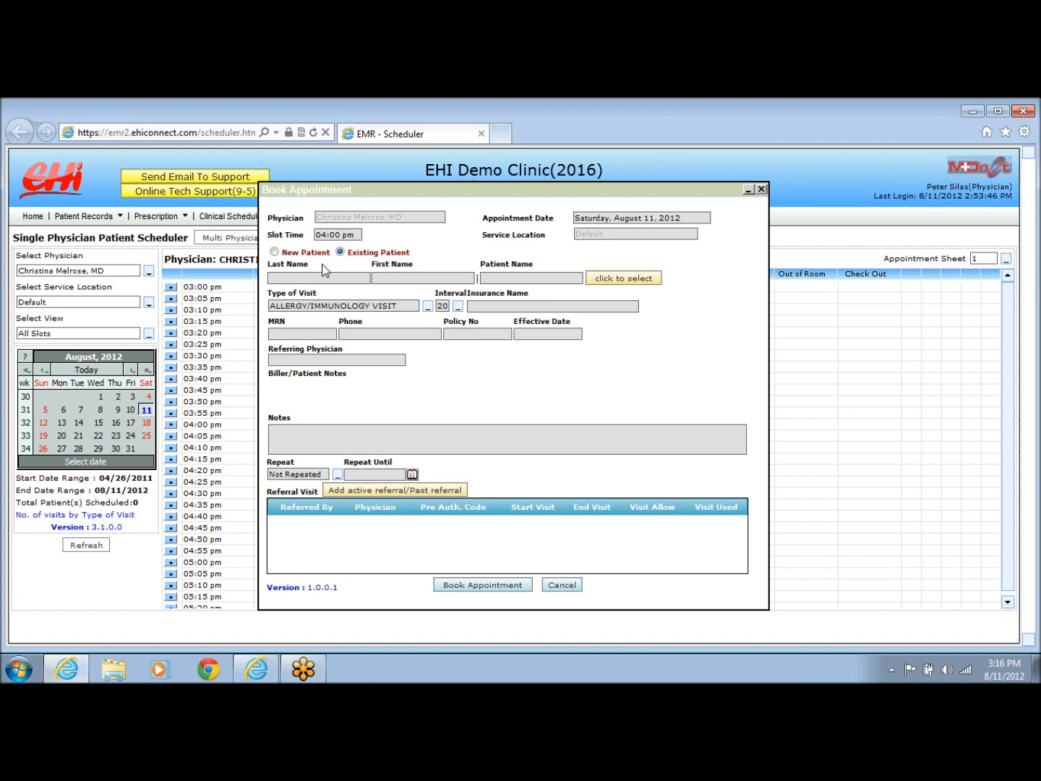
text(tes)
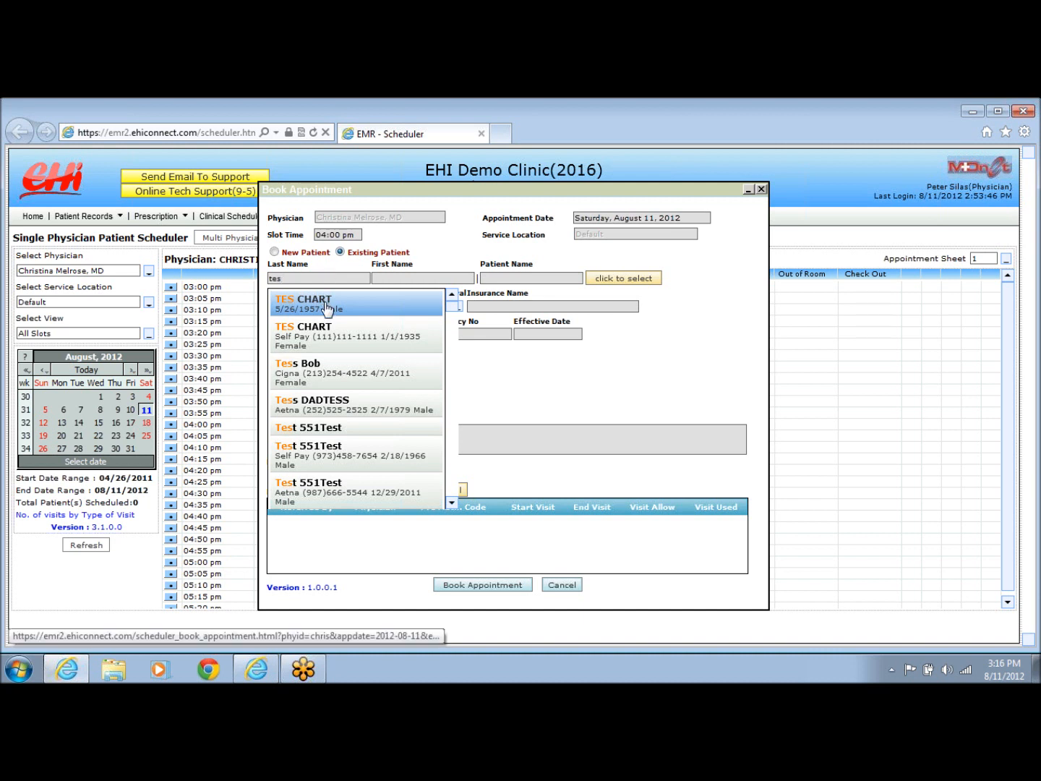
click(313, 405)
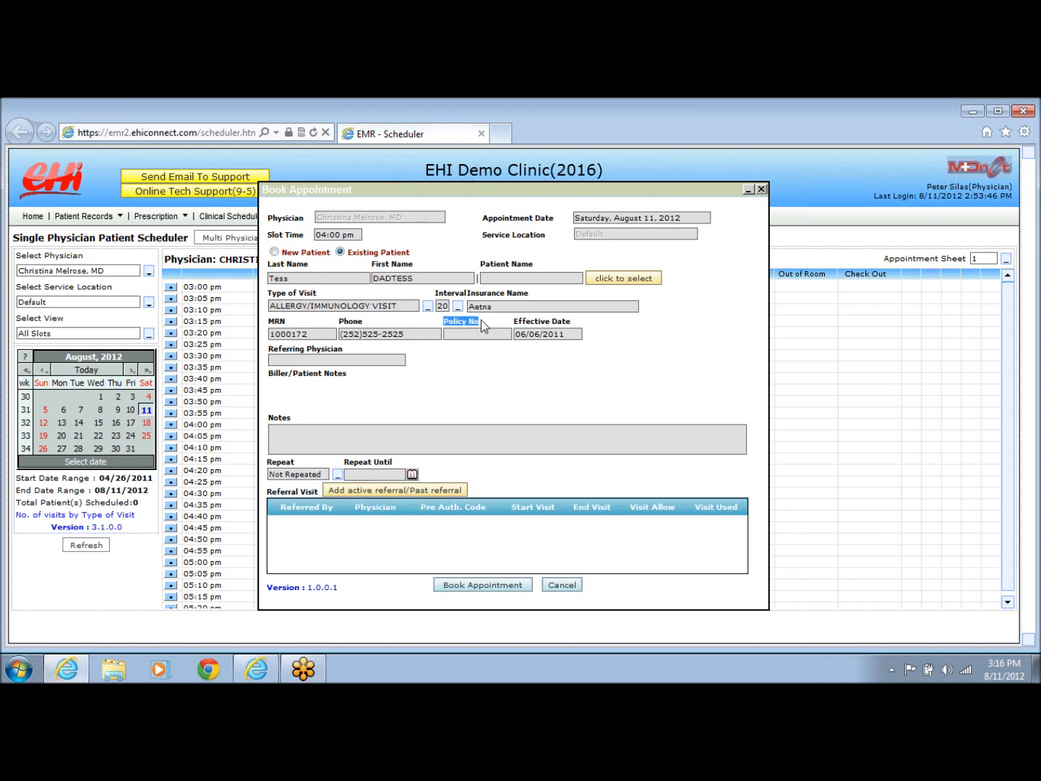
drag(515, 321, 571, 322)
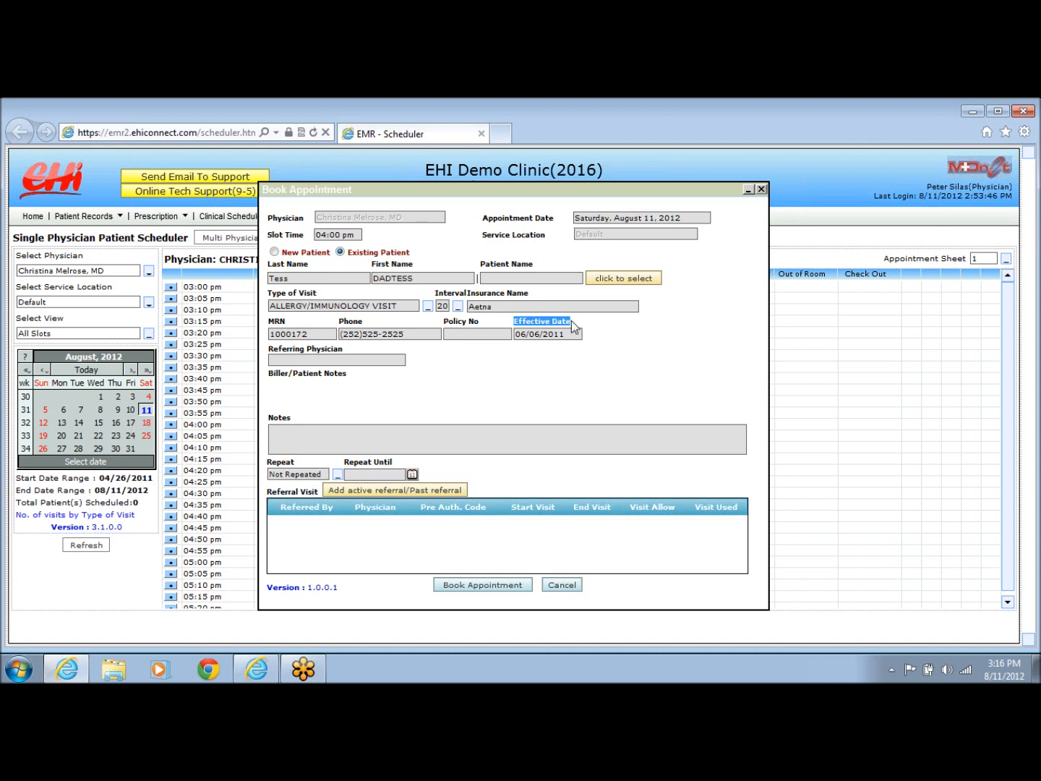
drag(322, 293, 272, 297)
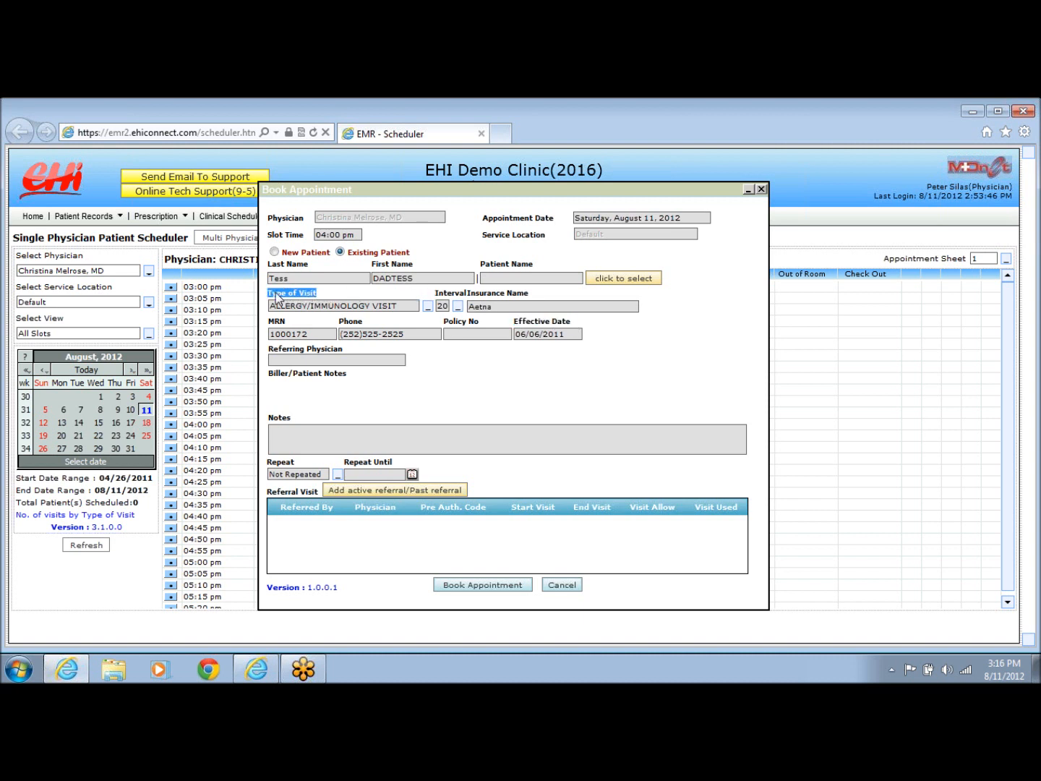
Set the appointment interval to 5 minutes and add the note 'test'.
click(429, 306)
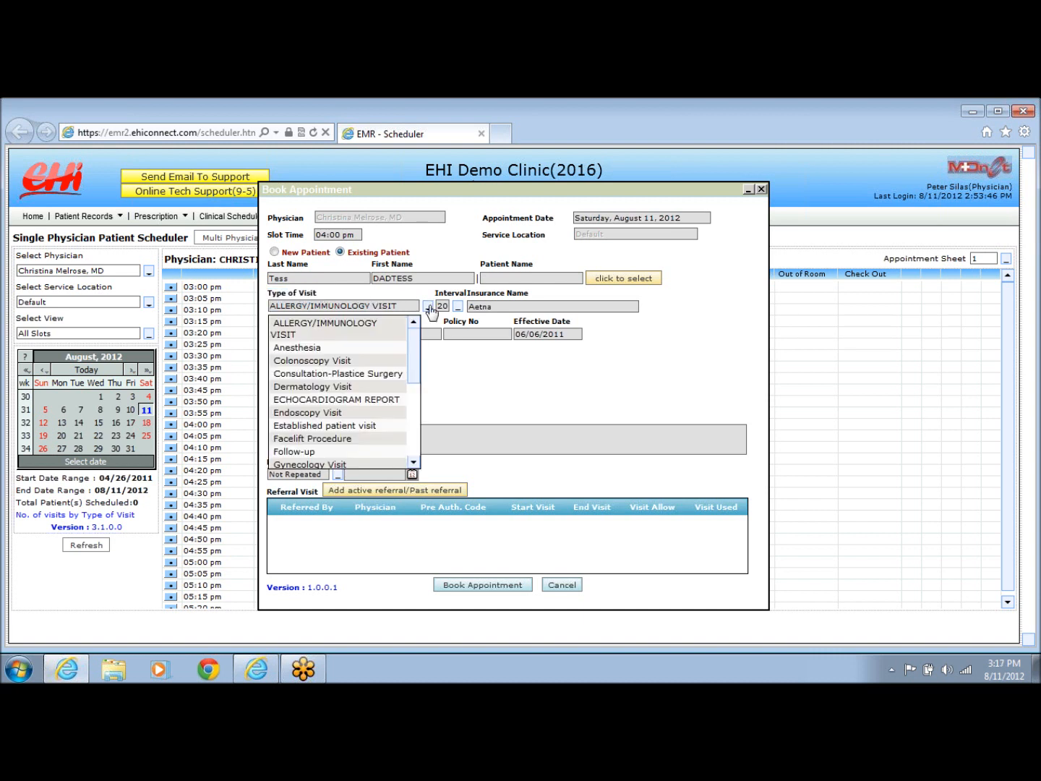
click(432, 298)
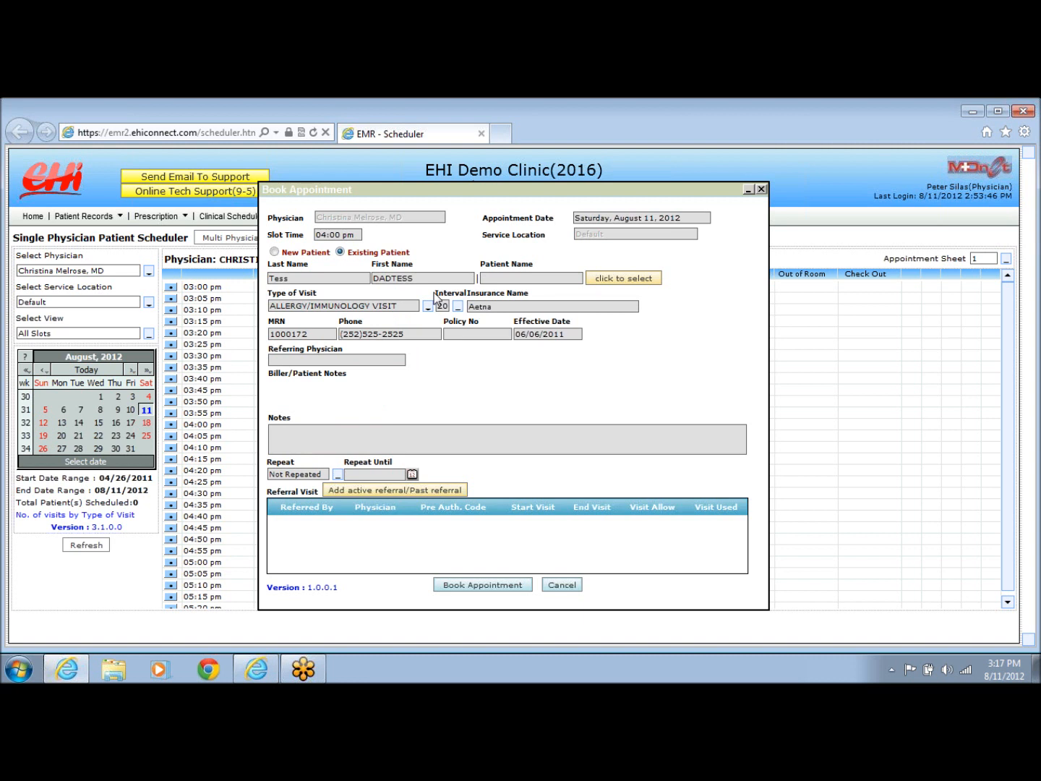
drag(438, 292, 509, 294)
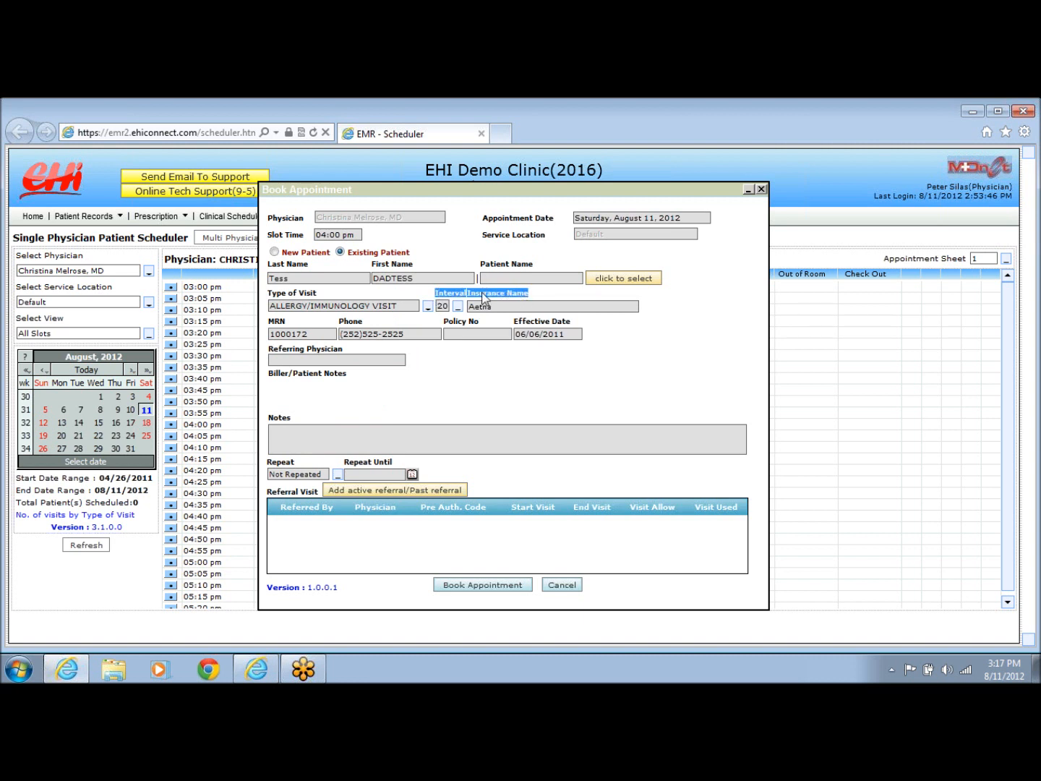
click(460, 307)
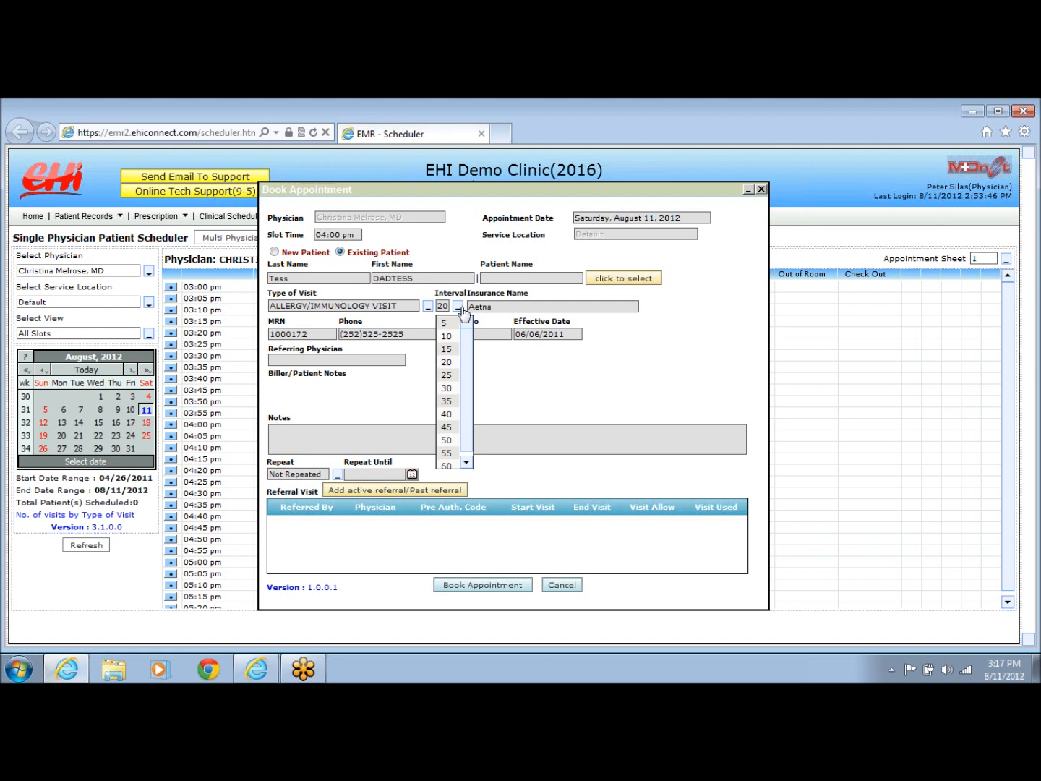
click(445, 324)
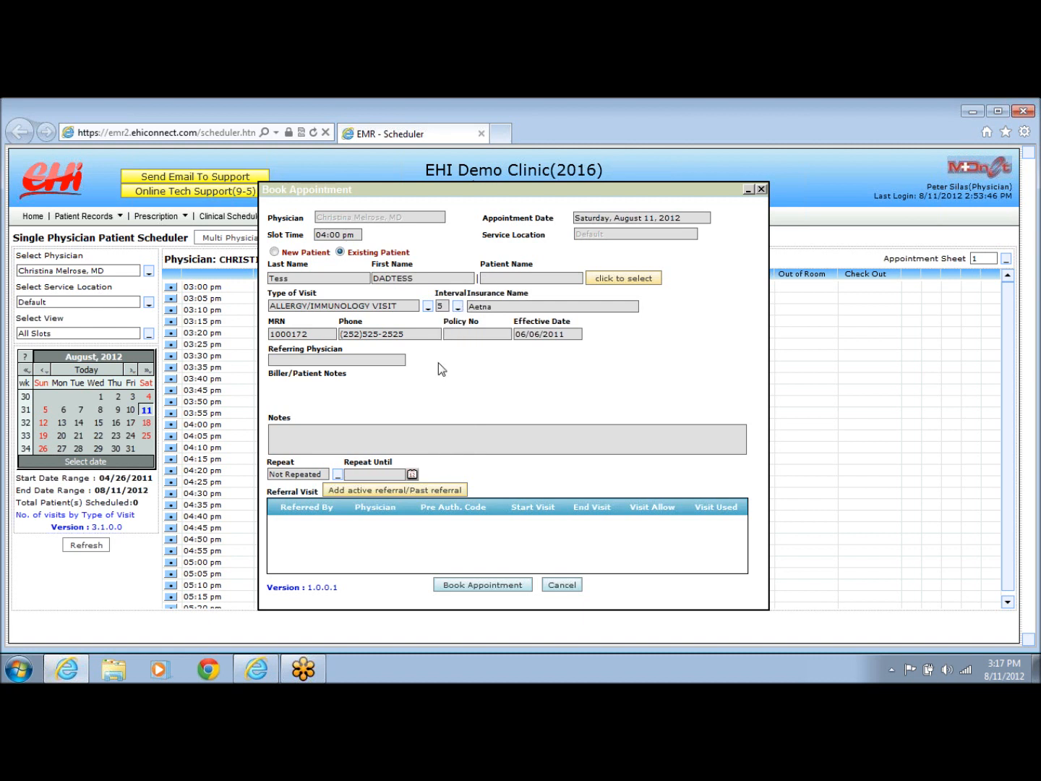
drag(290, 416, 270, 422)
click(286, 433)
text(test.)
click(387, 491)
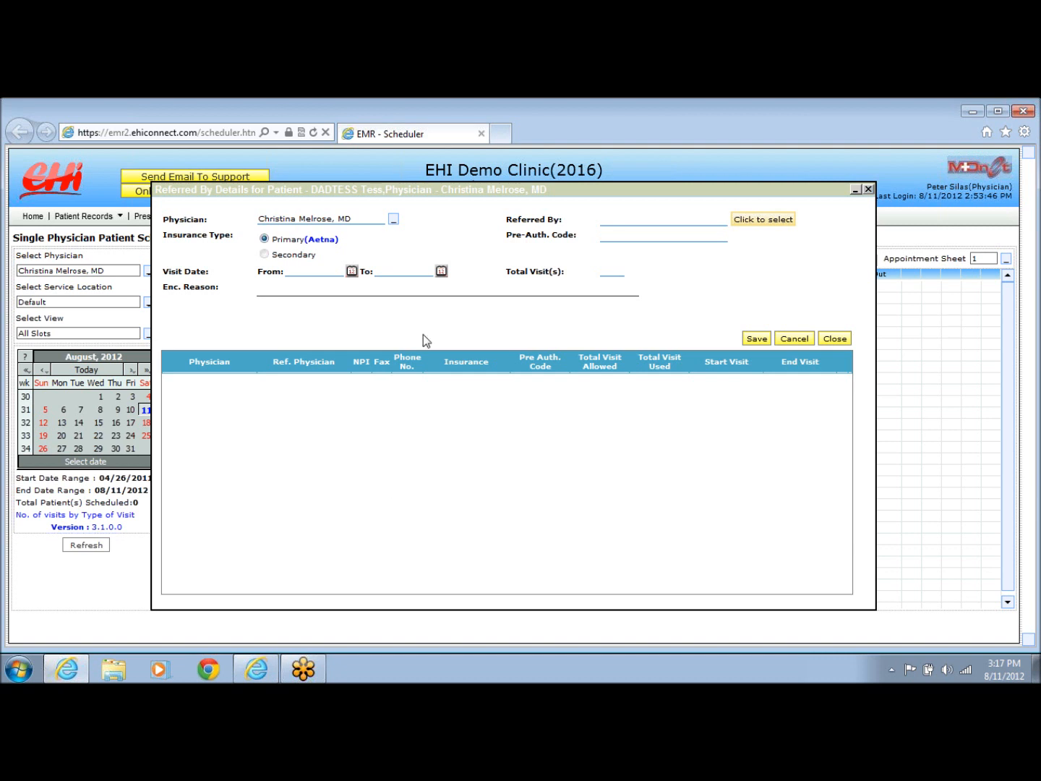
drag(509, 215, 576, 219)
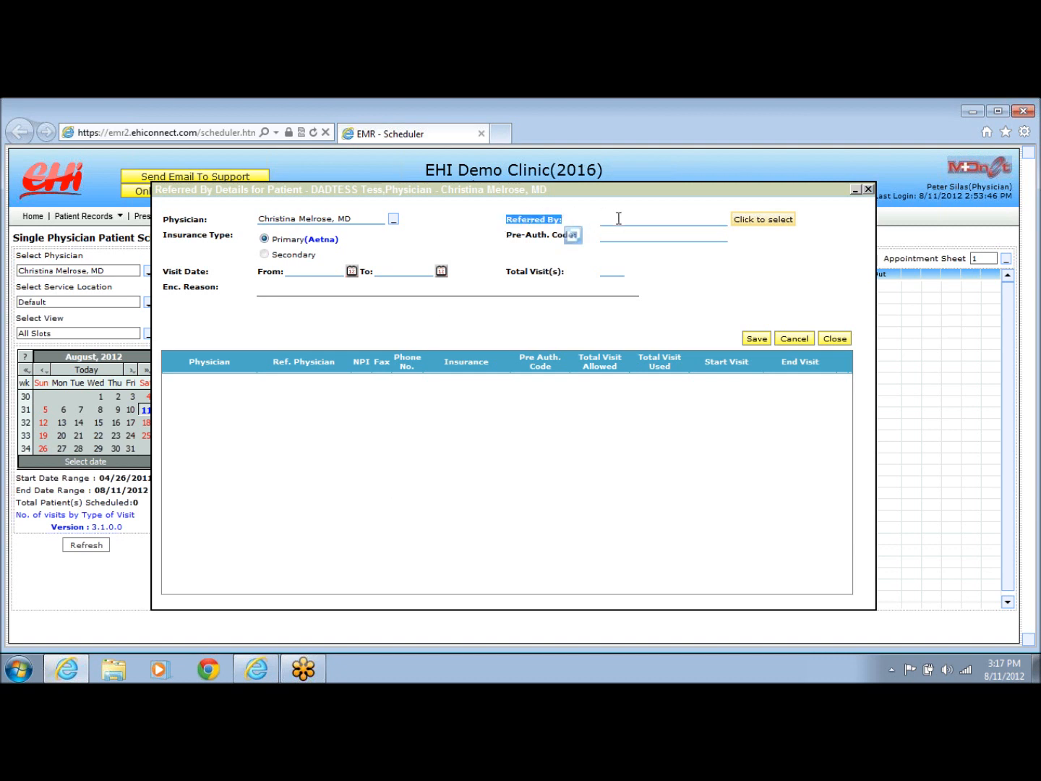
click(604, 236)
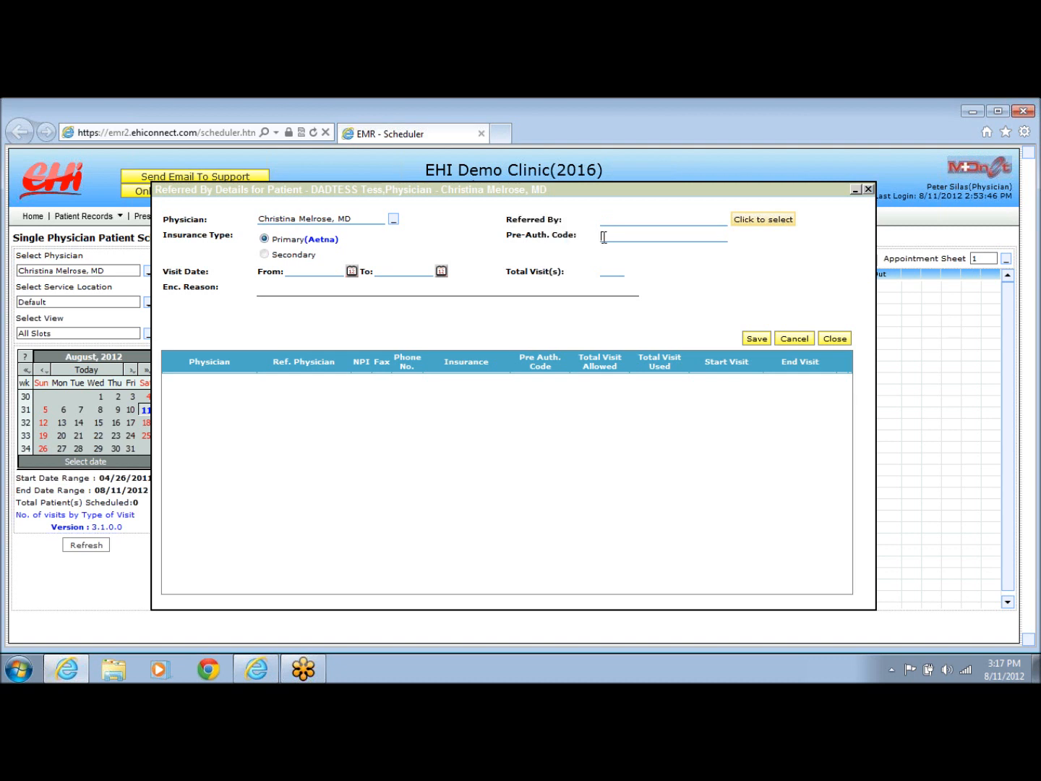
drag(509, 269, 571, 276)
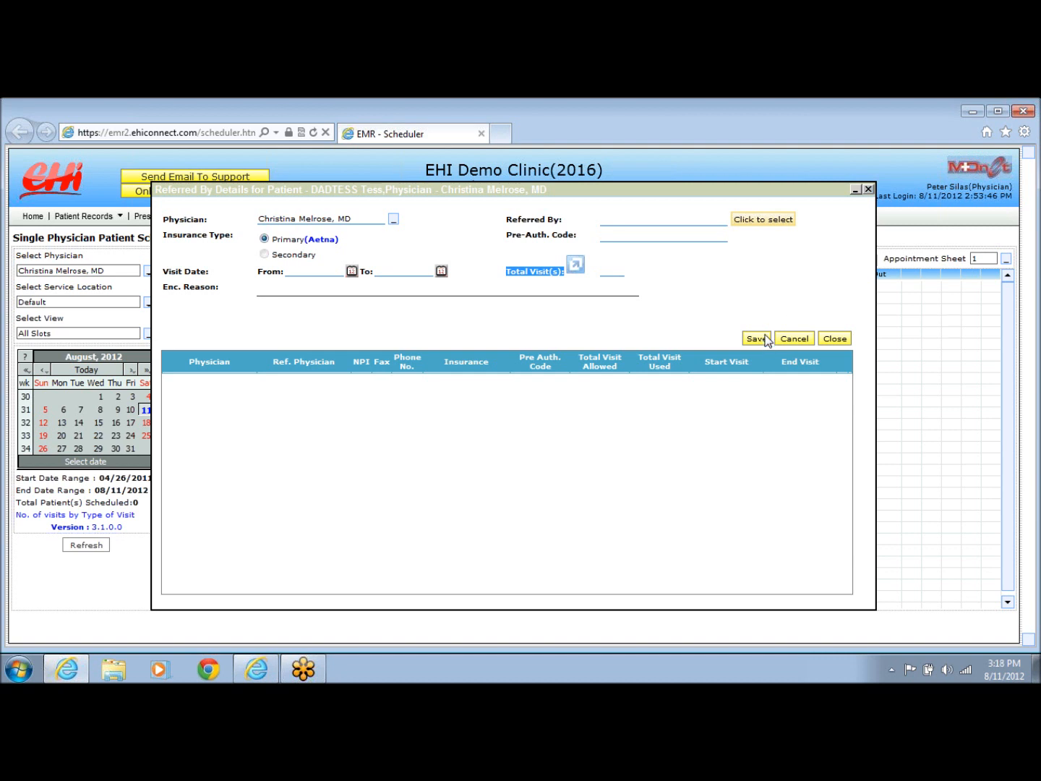
click(835, 339)
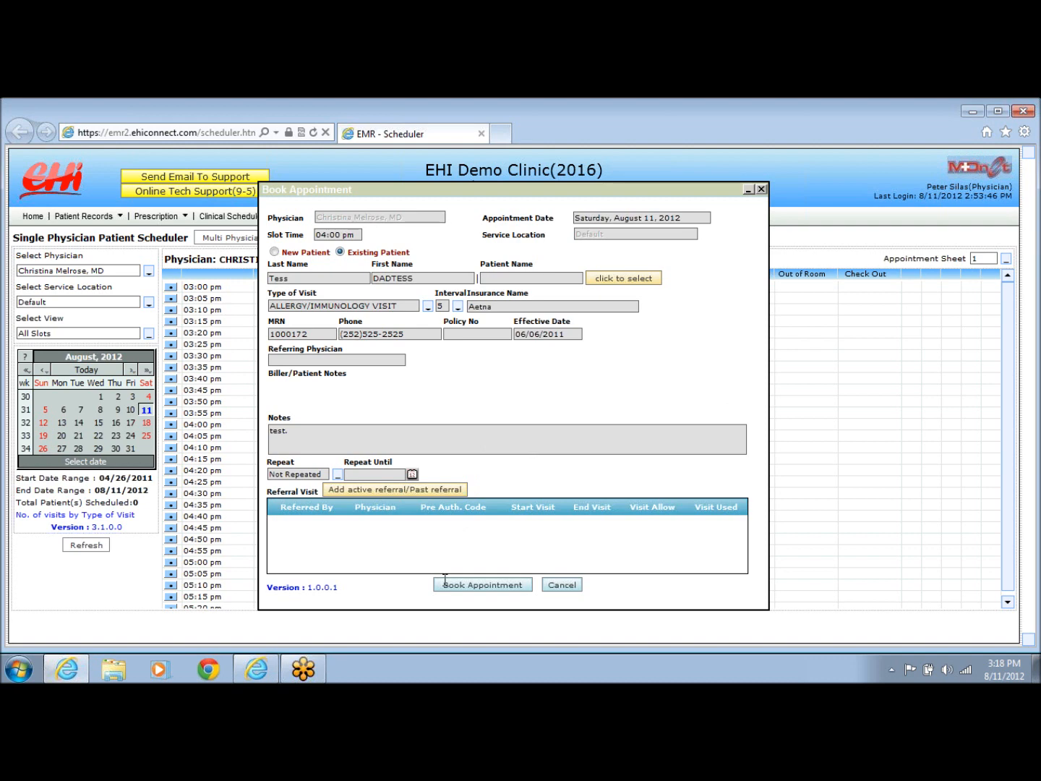
Book the appointment at 04:00 pm, then rebook it into the 04:35 pm slot.
click(467, 583)
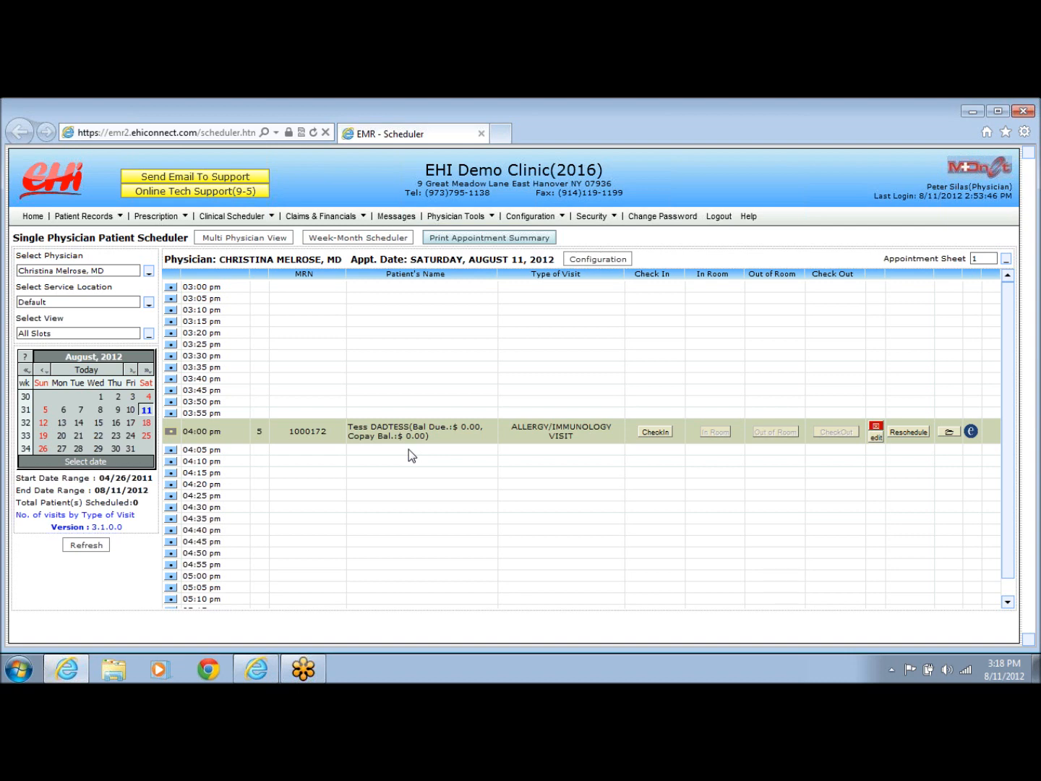
mouse_move(410, 439)
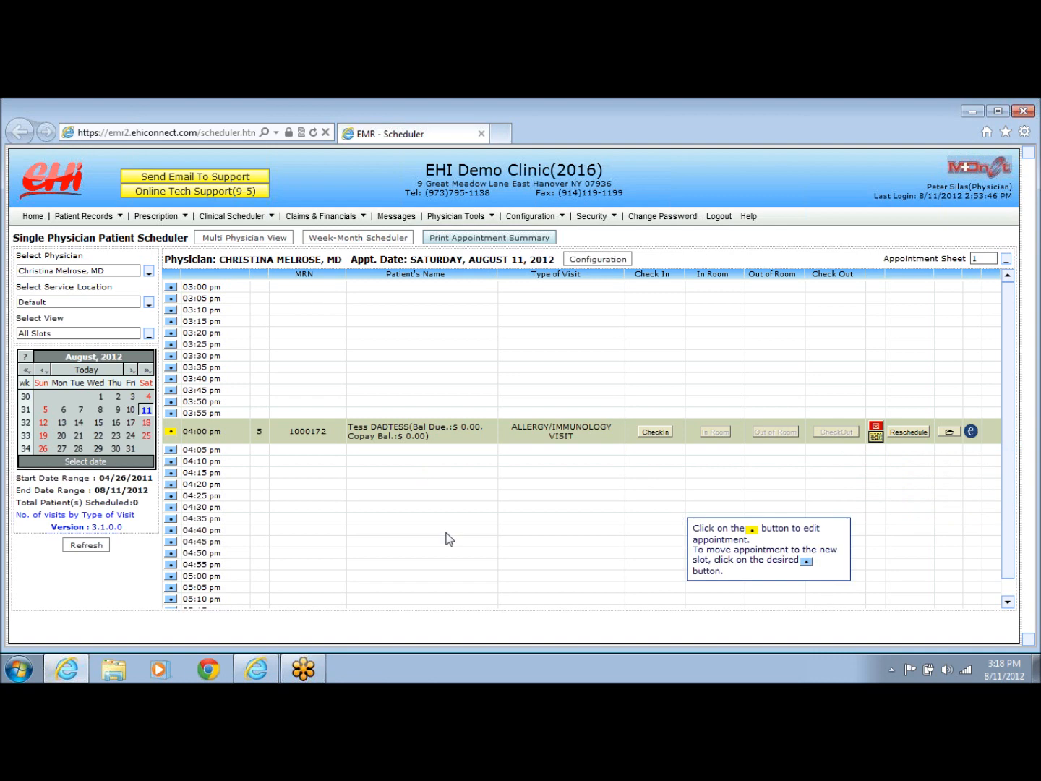
click(172, 520)
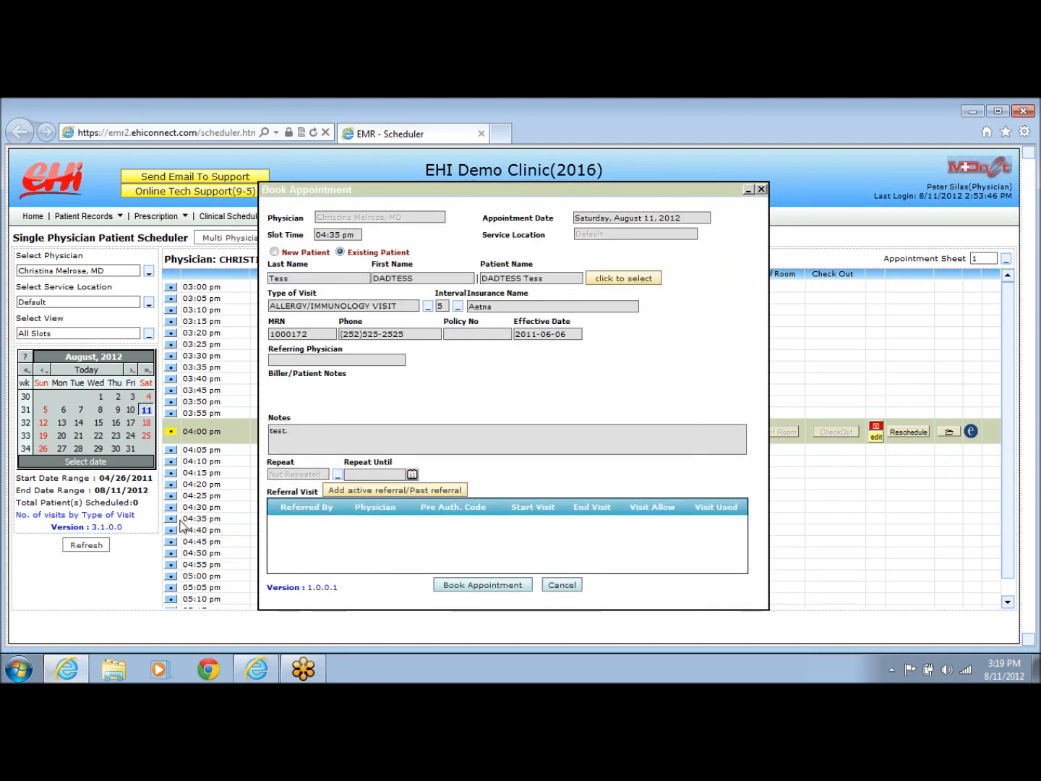
click(459, 586)
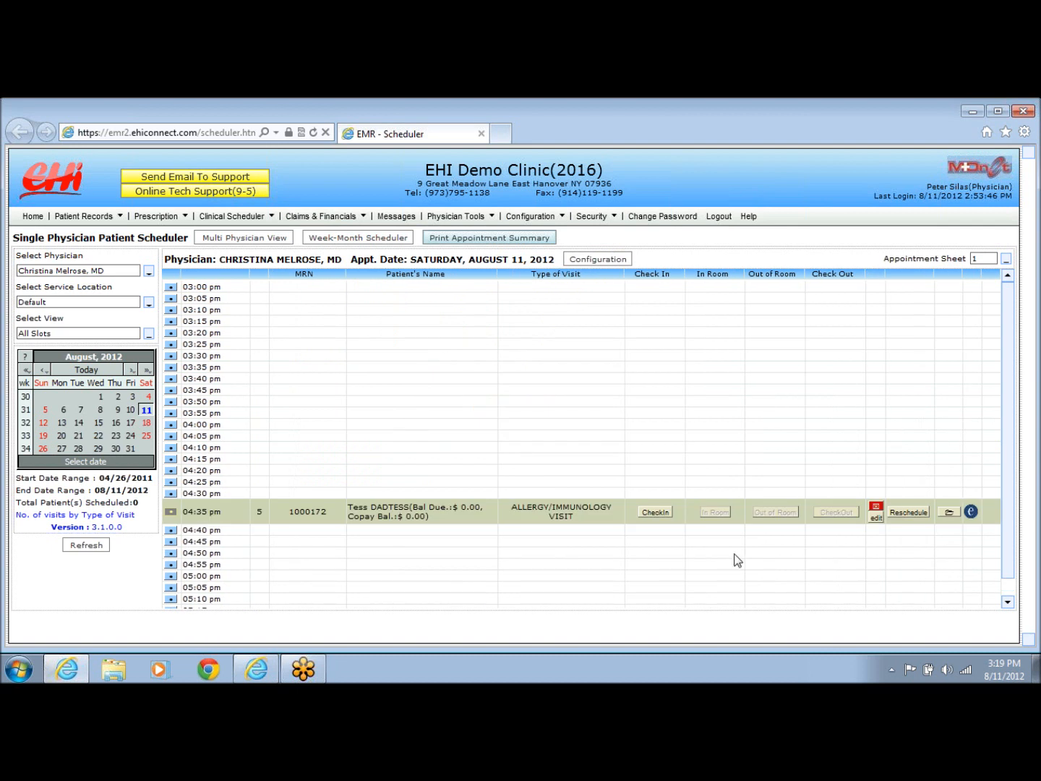
click(876, 509)
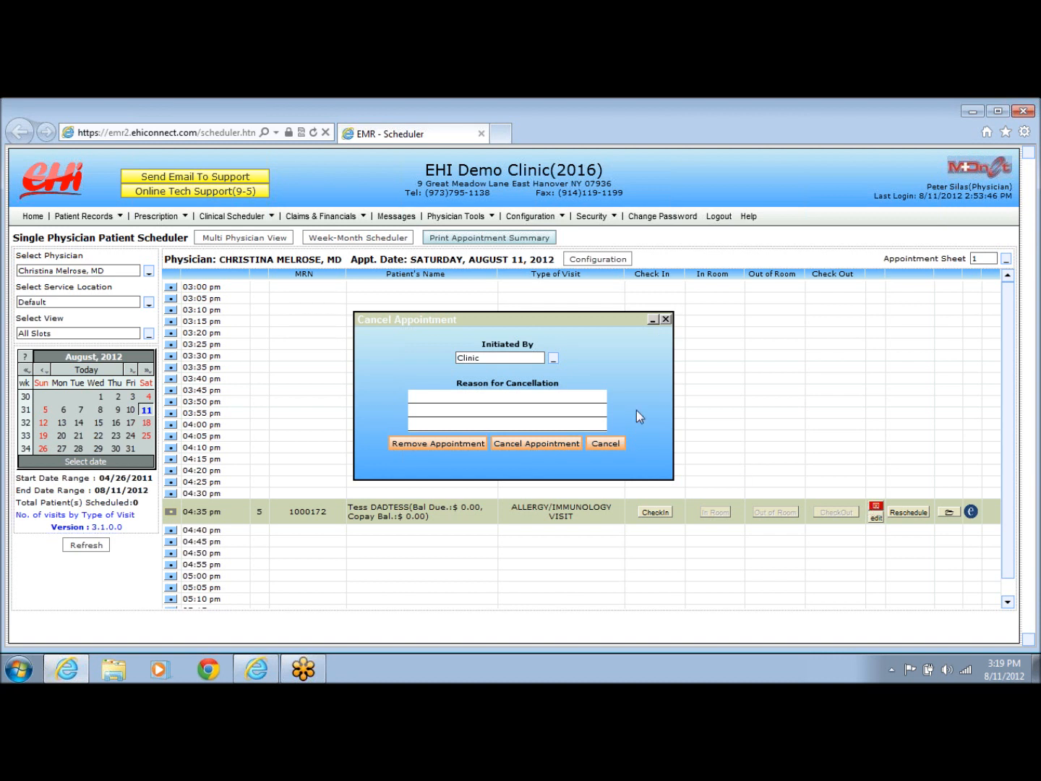
drag(567, 383, 456, 388)
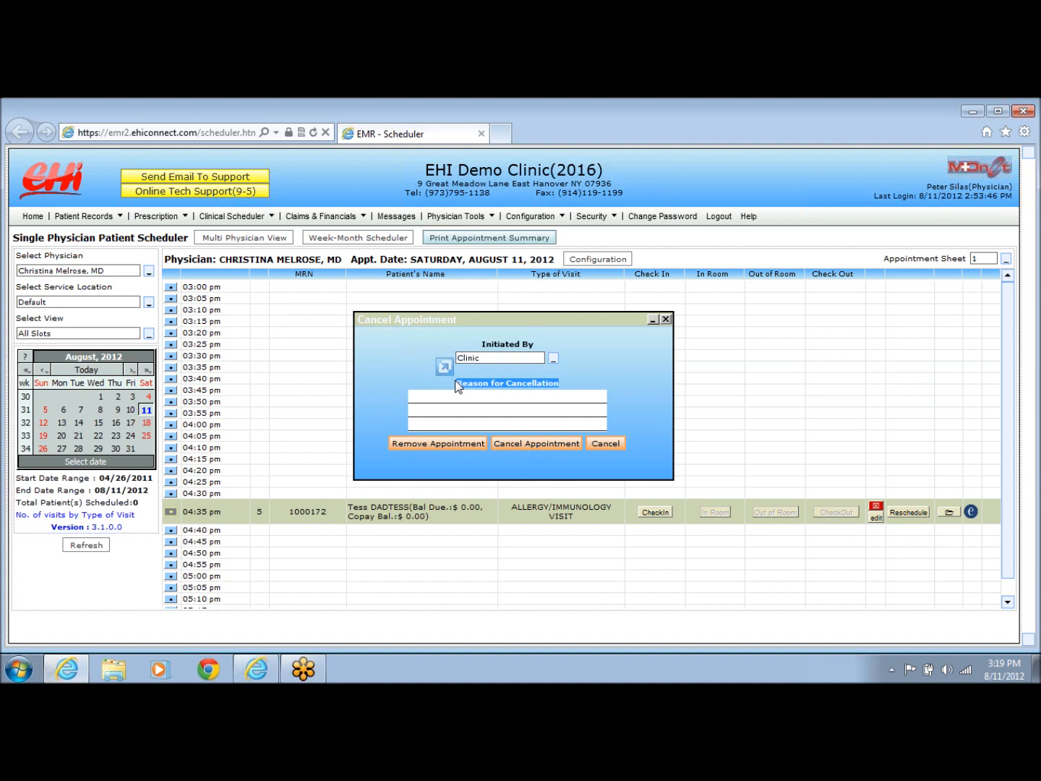
click(606, 443)
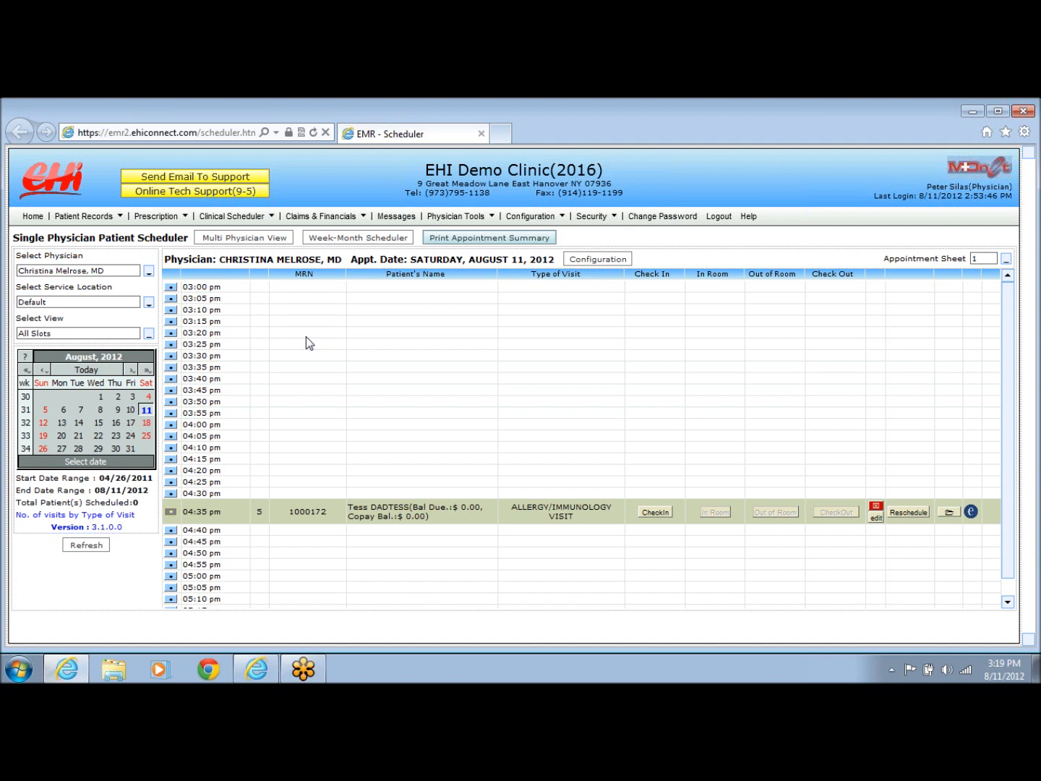
Show the multi-physician view, then the week-month scheduler for Aug 5–11, 2012.
click(253, 238)
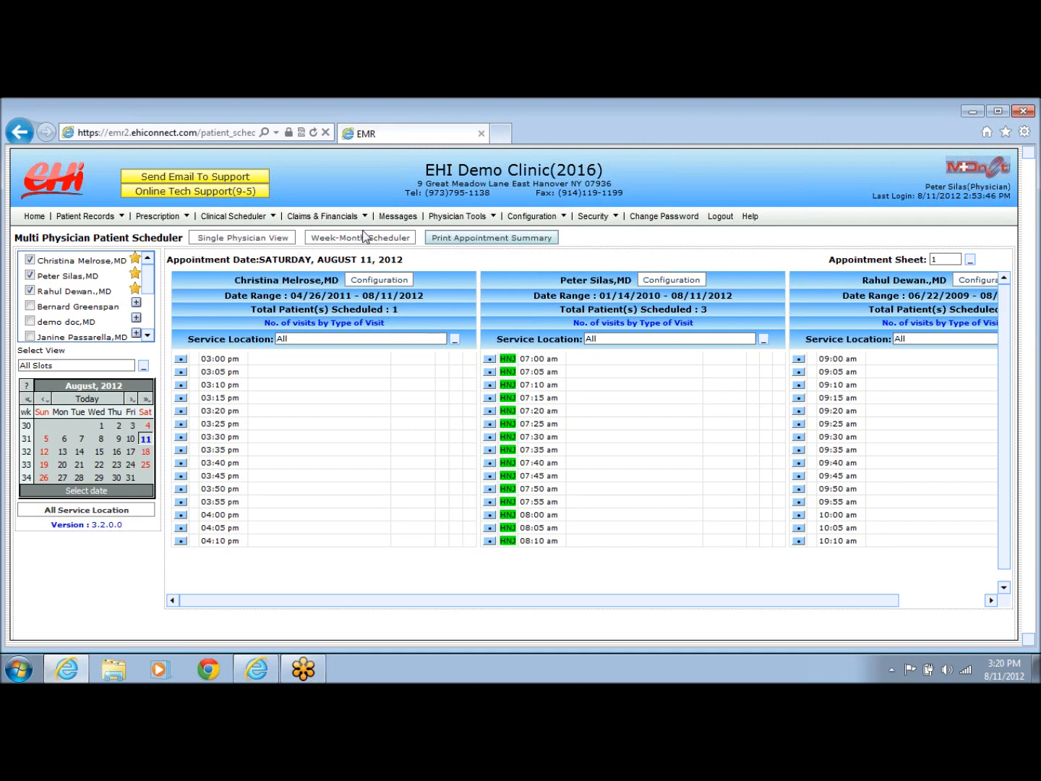
click(344, 239)
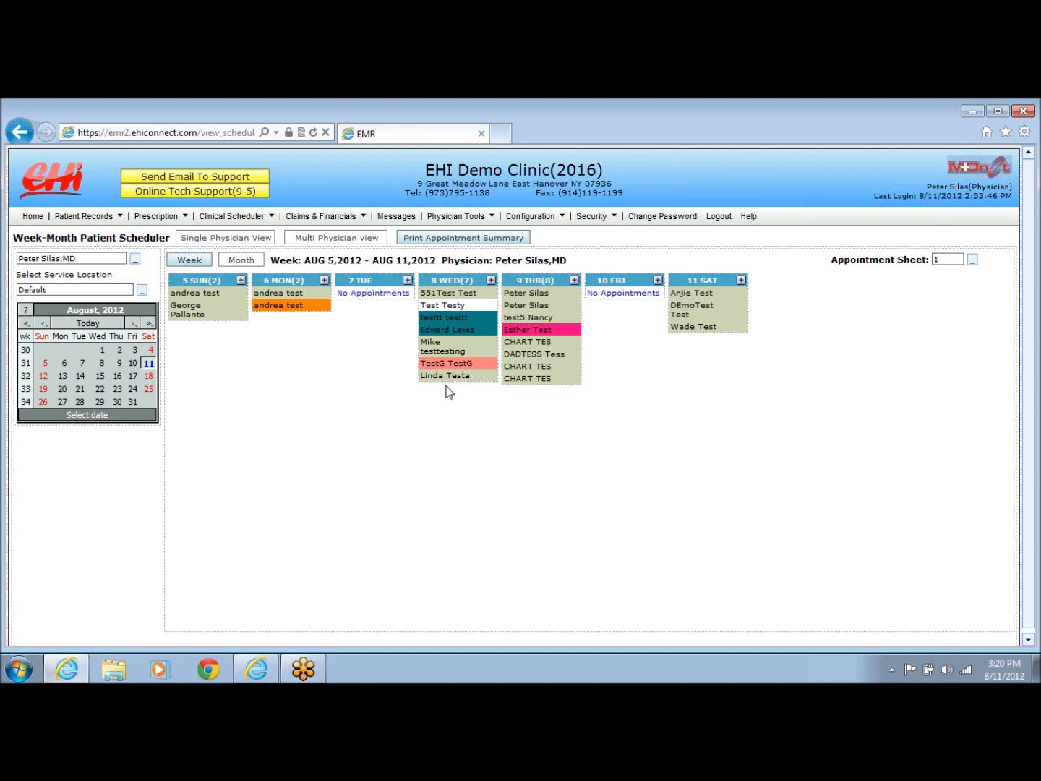
Check a Wednesday appointment's details and Move Appointment option, then dismiss the menu.
mouse_move(465, 384)
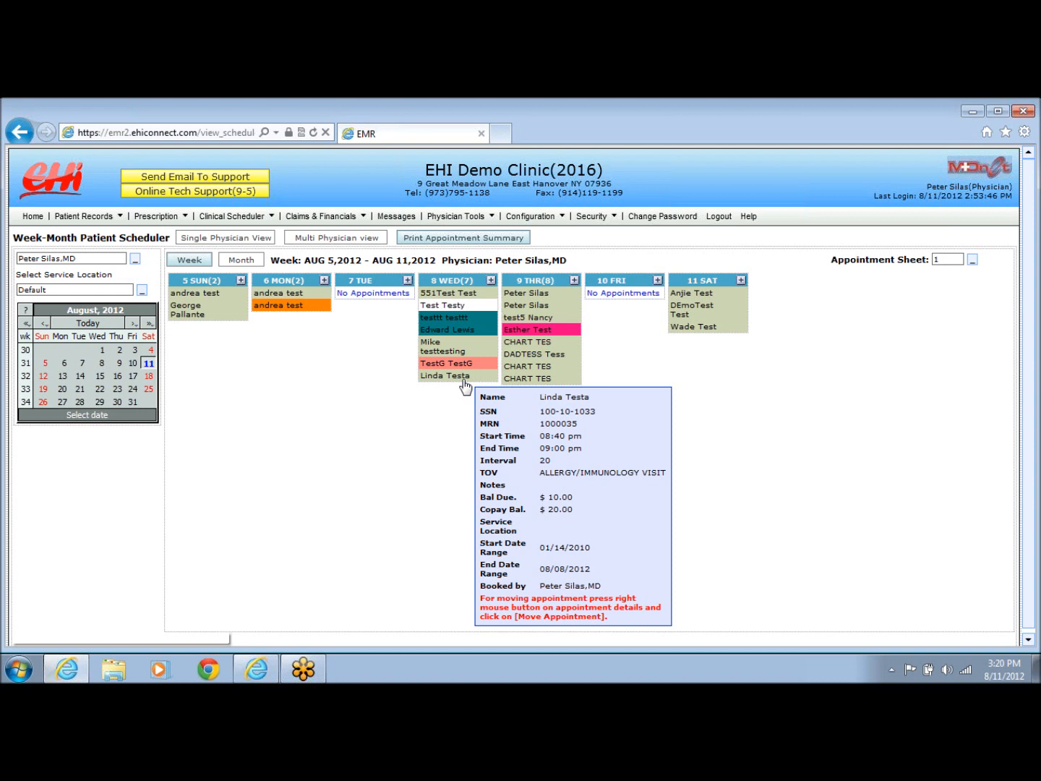
right_click(465, 384)
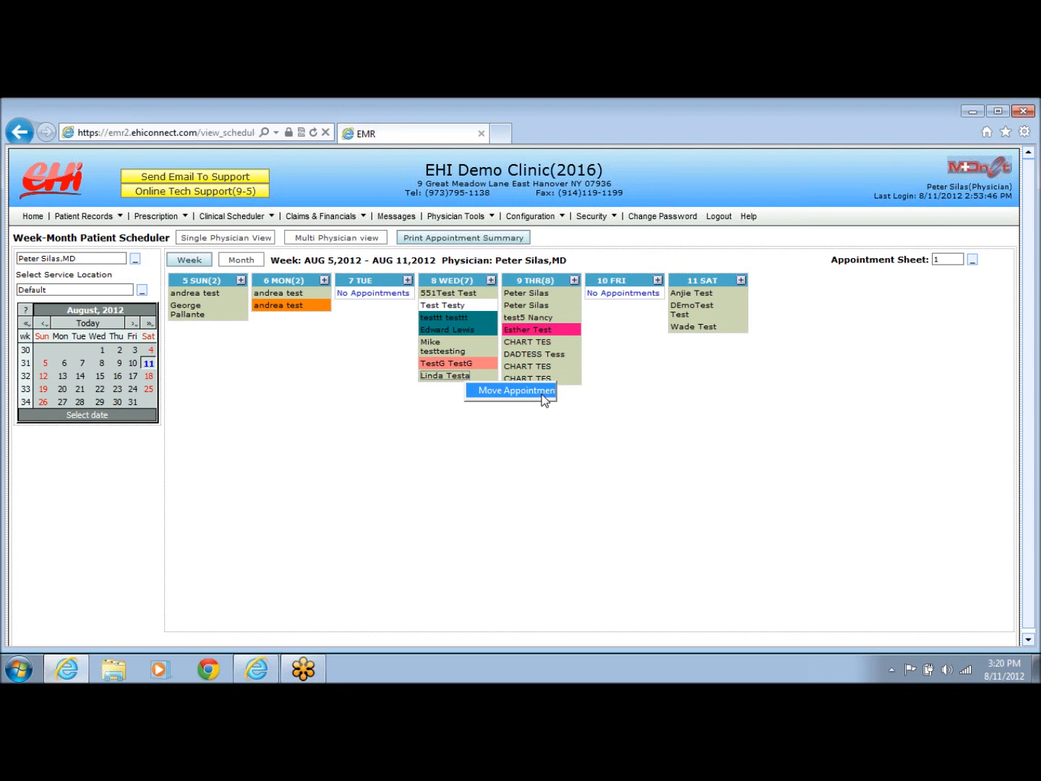
click(394, 398)
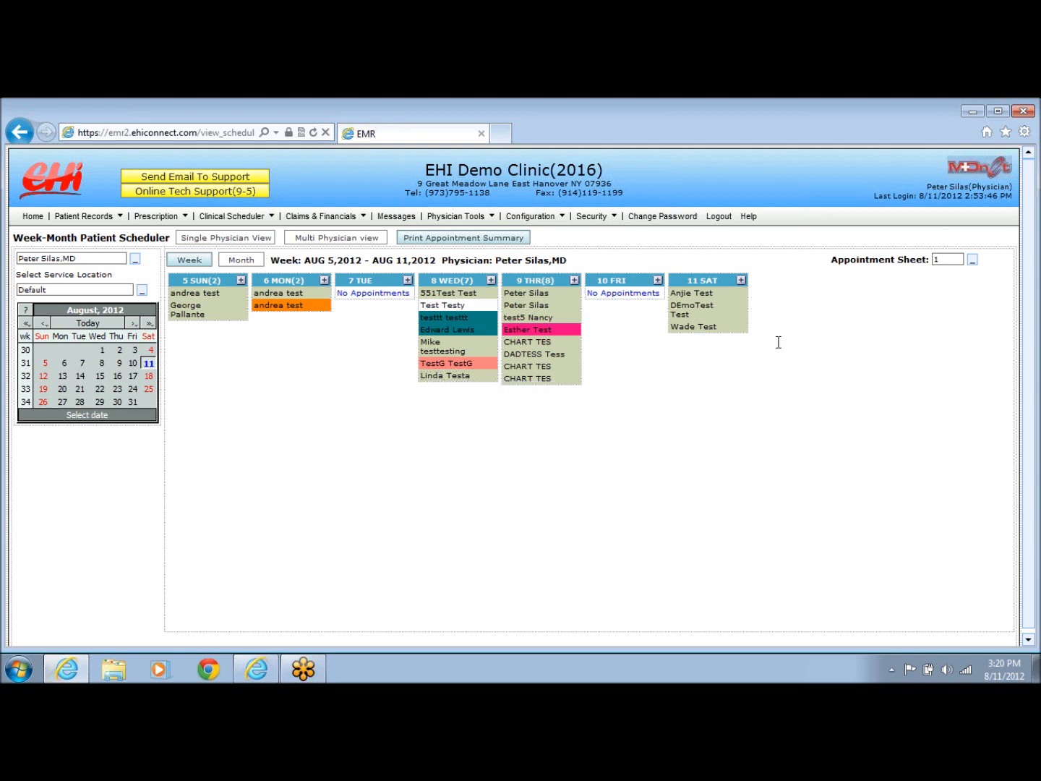
drag(831, 259, 933, 269)
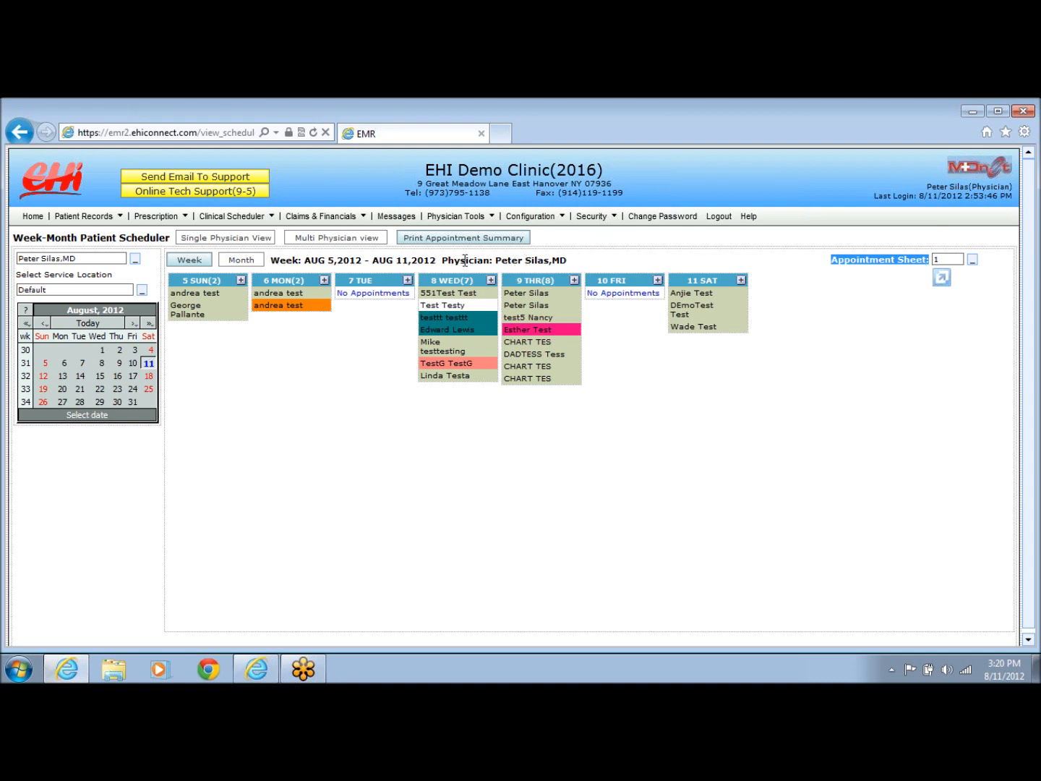
Open the 08/11/2012 appointment summary filtered by All and review its Cancel, Reschedule, Confirm columns.
click(441, 239)
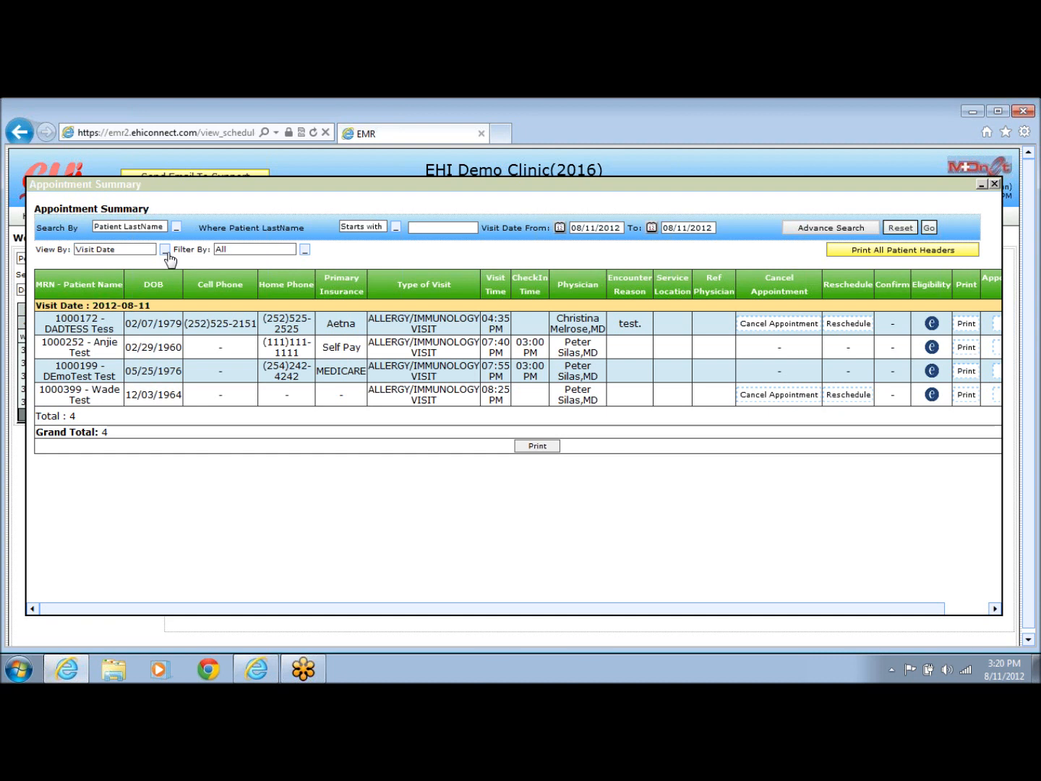
click(304, 251)
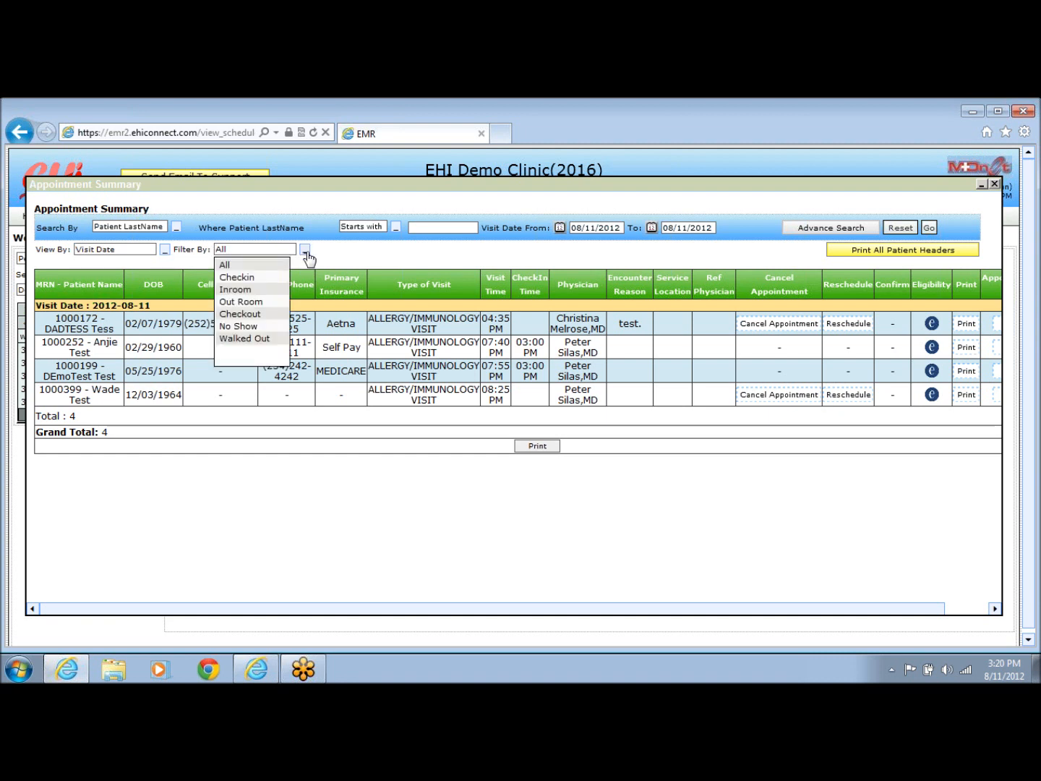
click(350, 257)
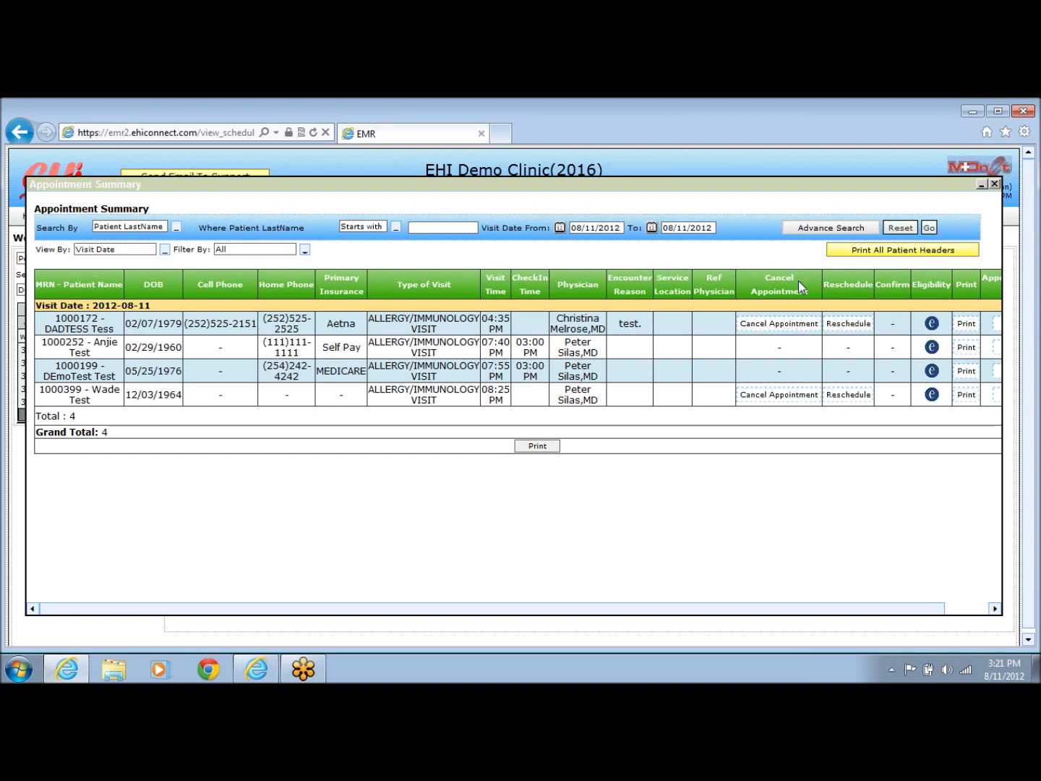
drag(882, 283, 909, 287)
drag(824, 285, 877, 285)
drag(765, 277, 805, 291)
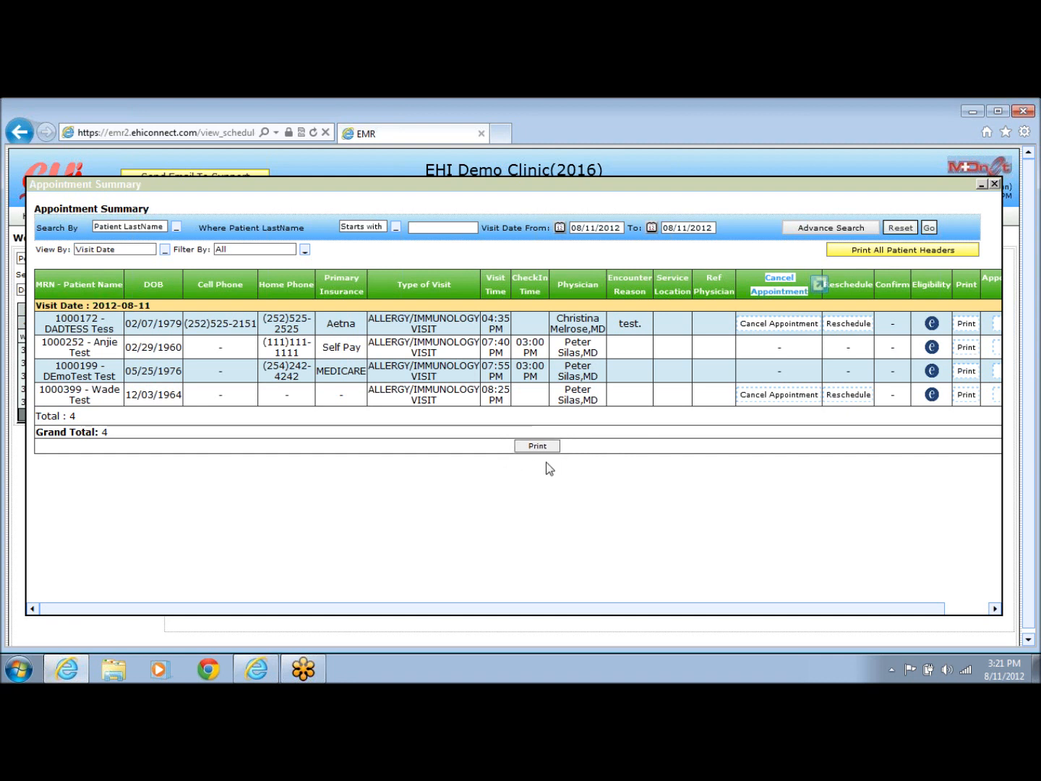
Close the appointment summary, return to the physician dashboard, and log out.
click(995, 184)
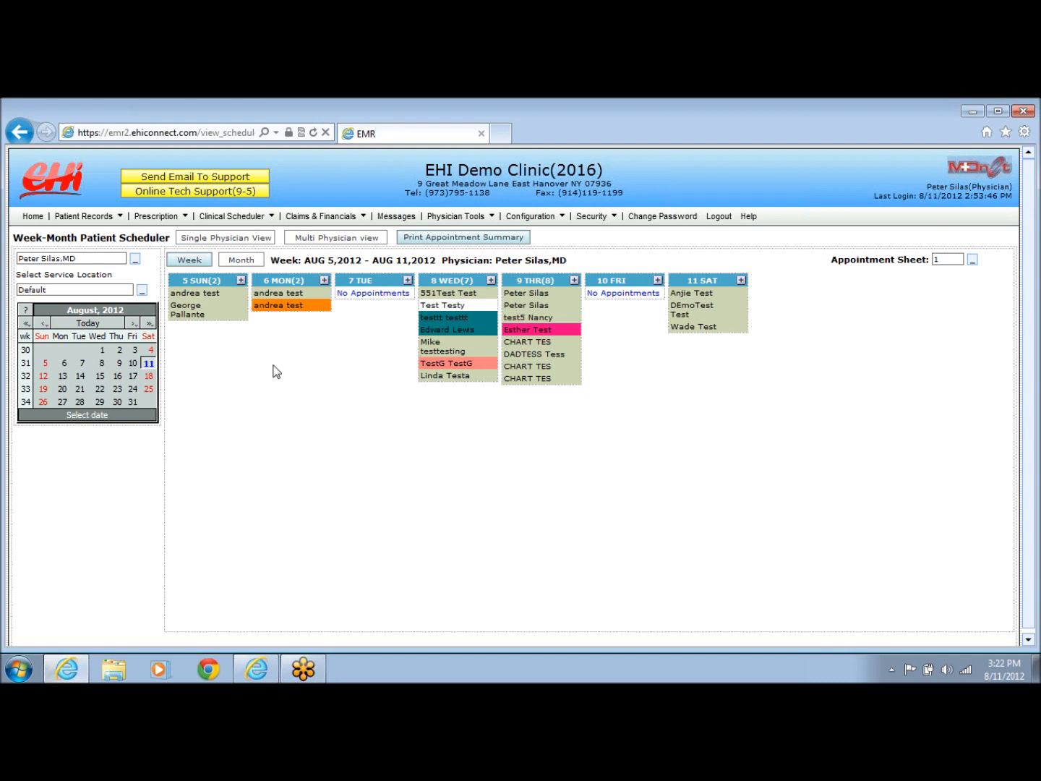
click(33, 215)
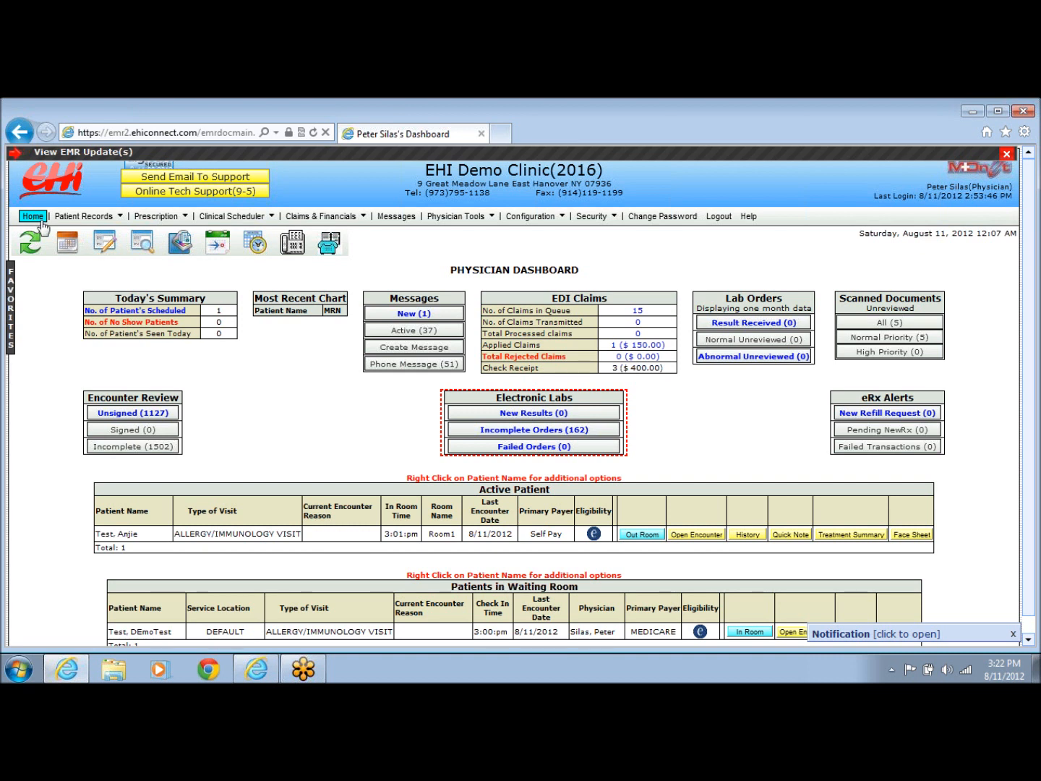
click(723, 219)
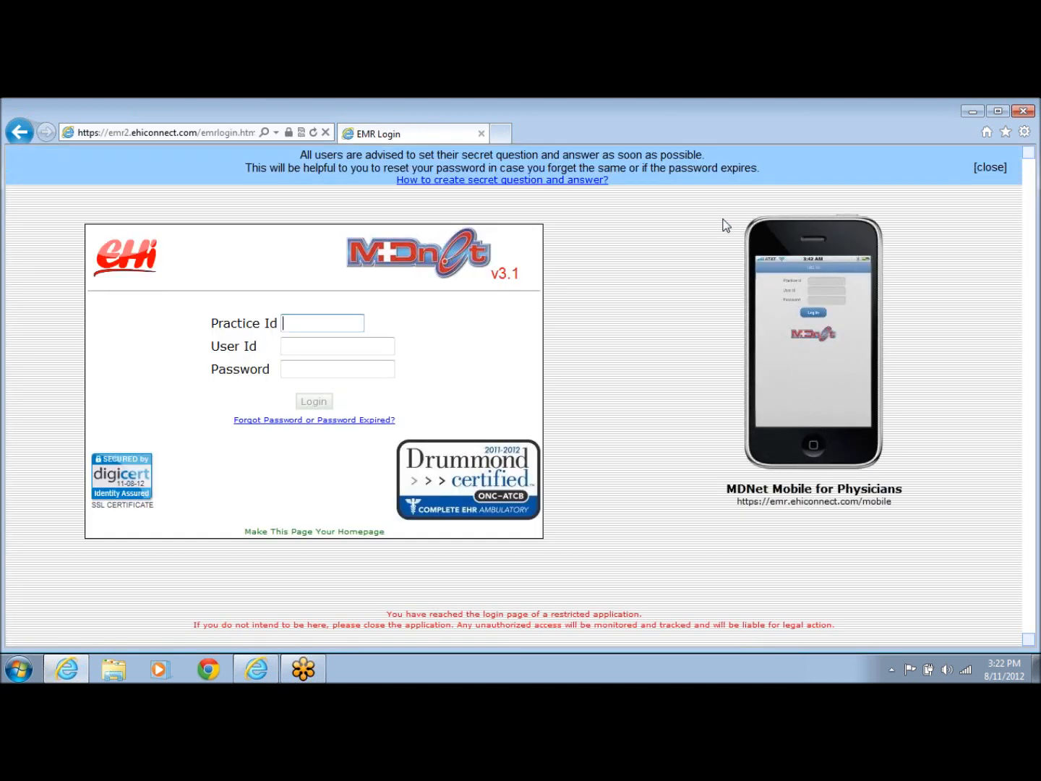
Cut emrlogin.html from the address and go to the /support/emrlogin support login page.
click(199, 132)
click(201, 132)
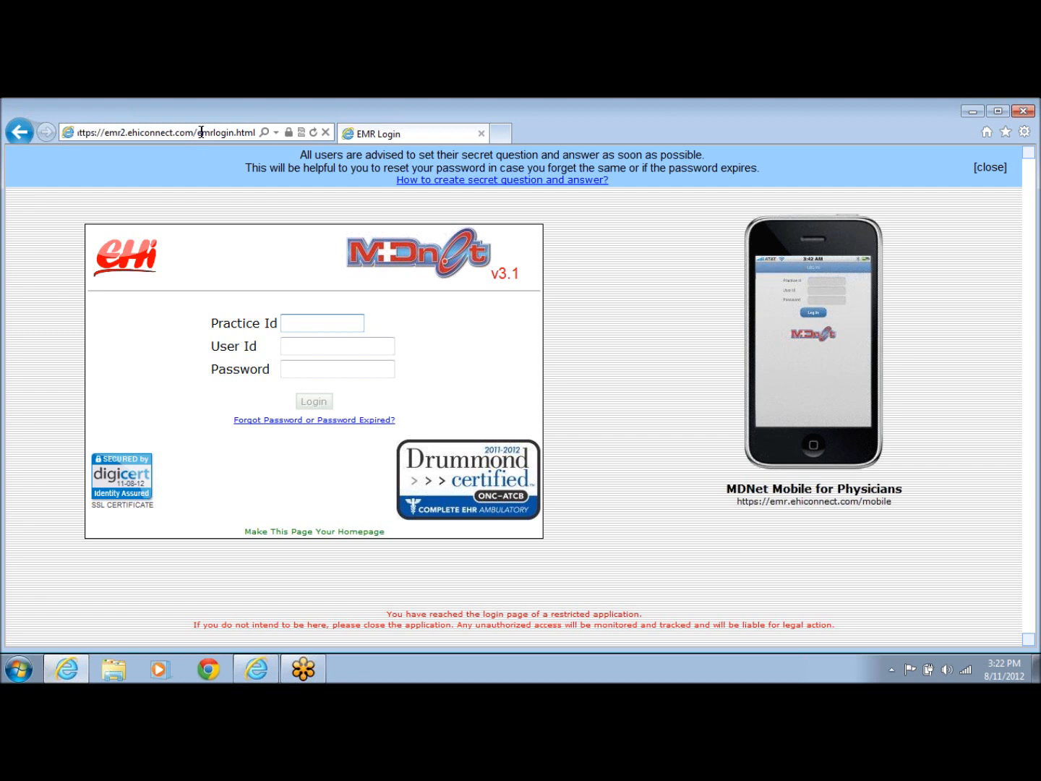
drag(200, 132, 255, 132)
key(BackSpace)
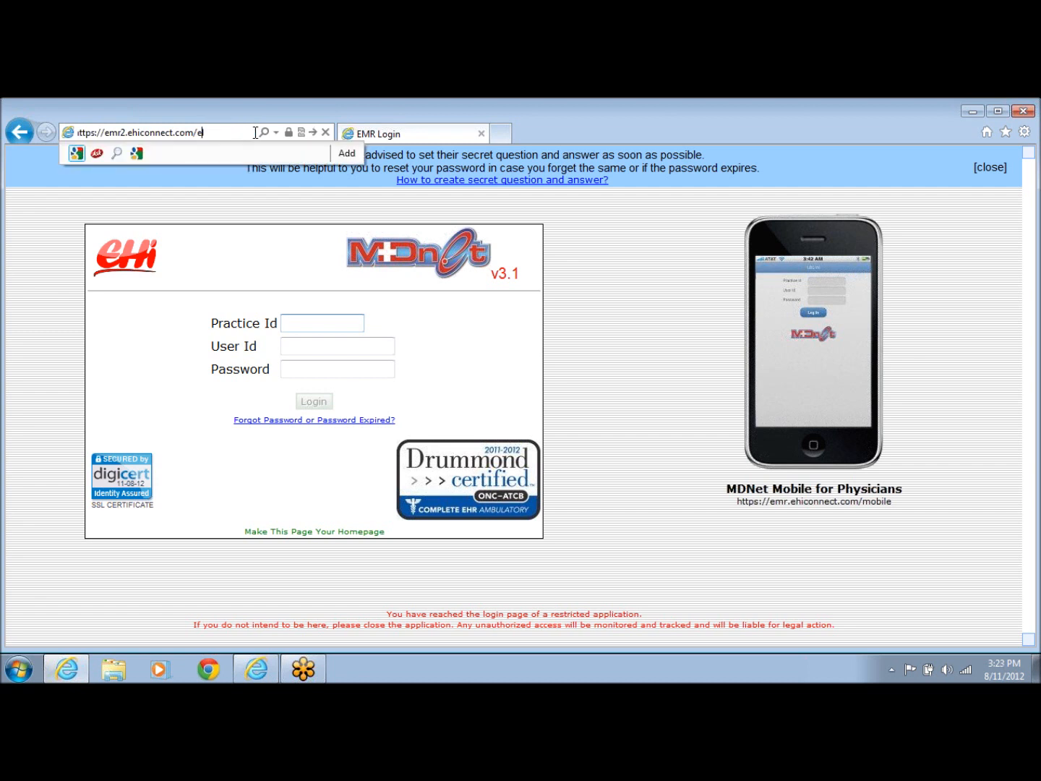
key(BackSpace)
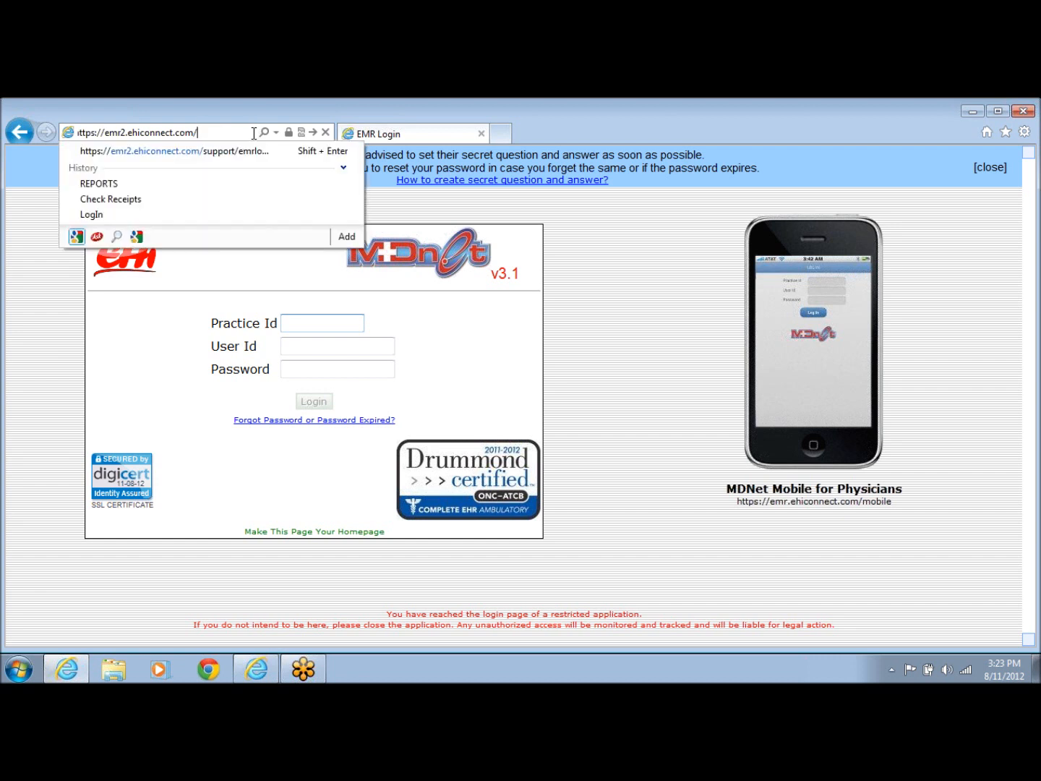
click(235, 153)
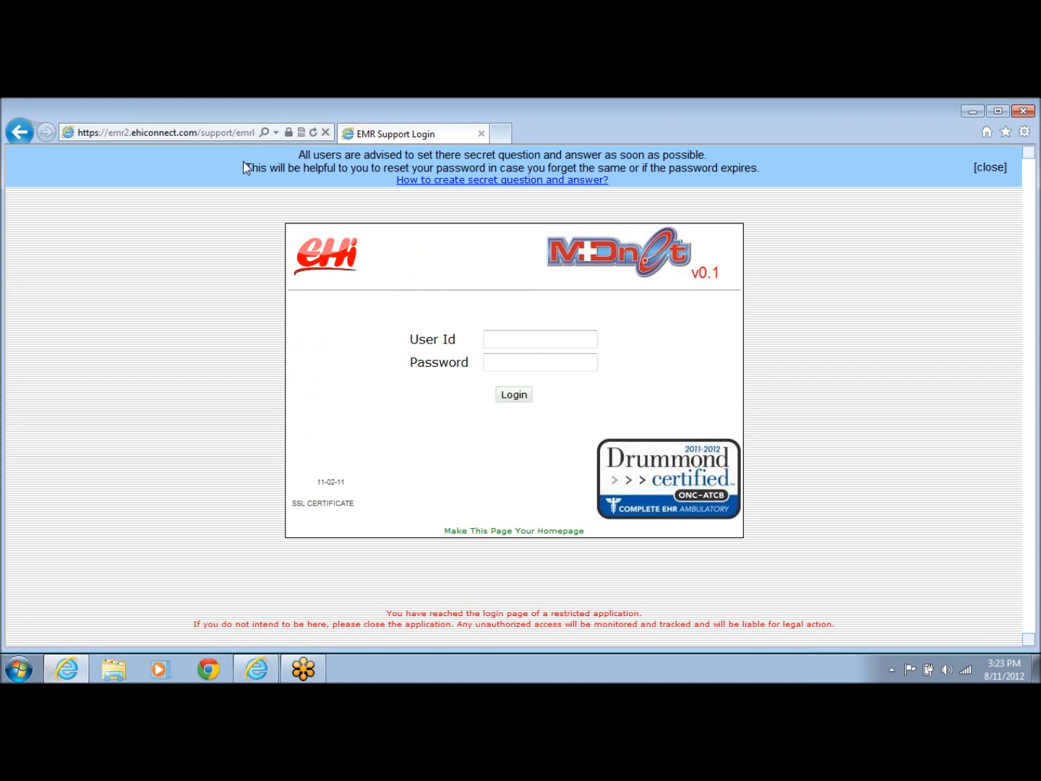
Sign in to MDNet EMR support with the support user ID and password.
click(508, 339)
text(deva)
key(Tab)
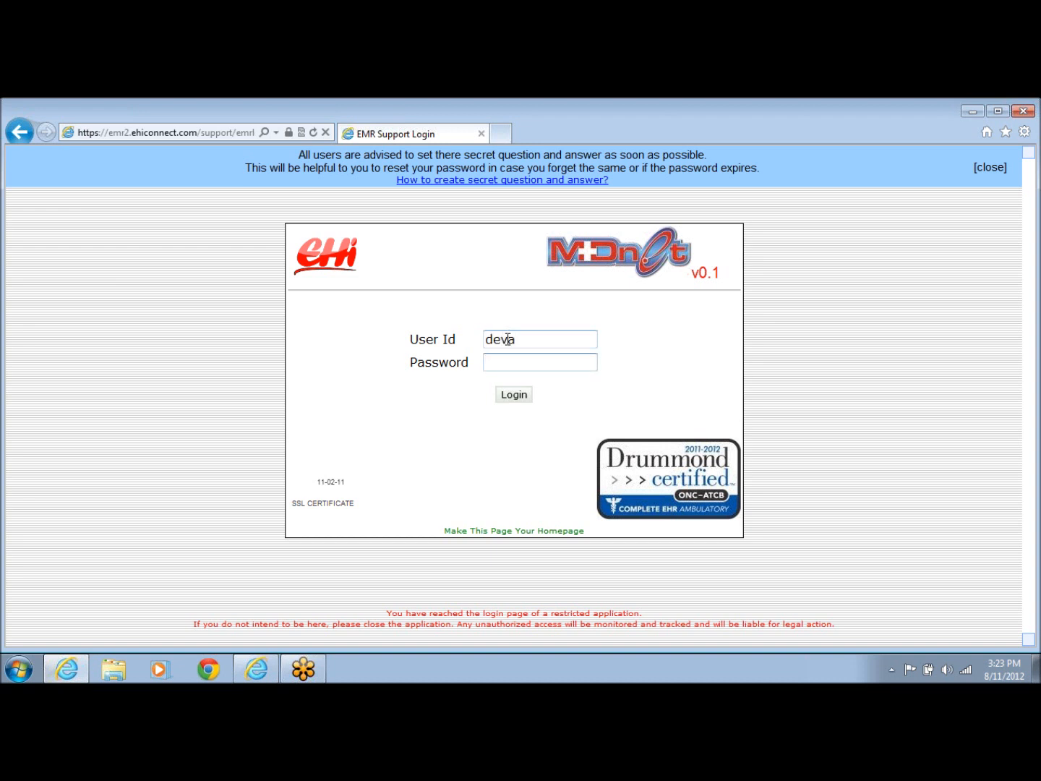
text(dev*******)
key(Return)
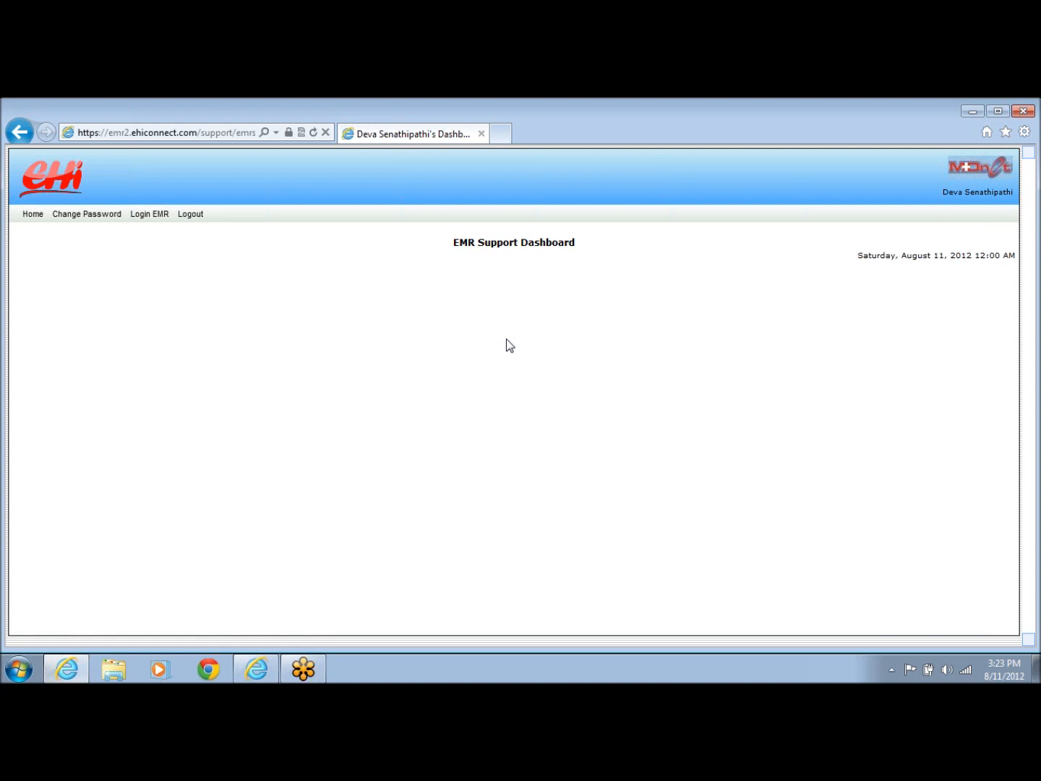
Choose the EHI Demo Clinic (2016) practice under Login EMR and enter 'demo' as the access reason.
click(146, 217)
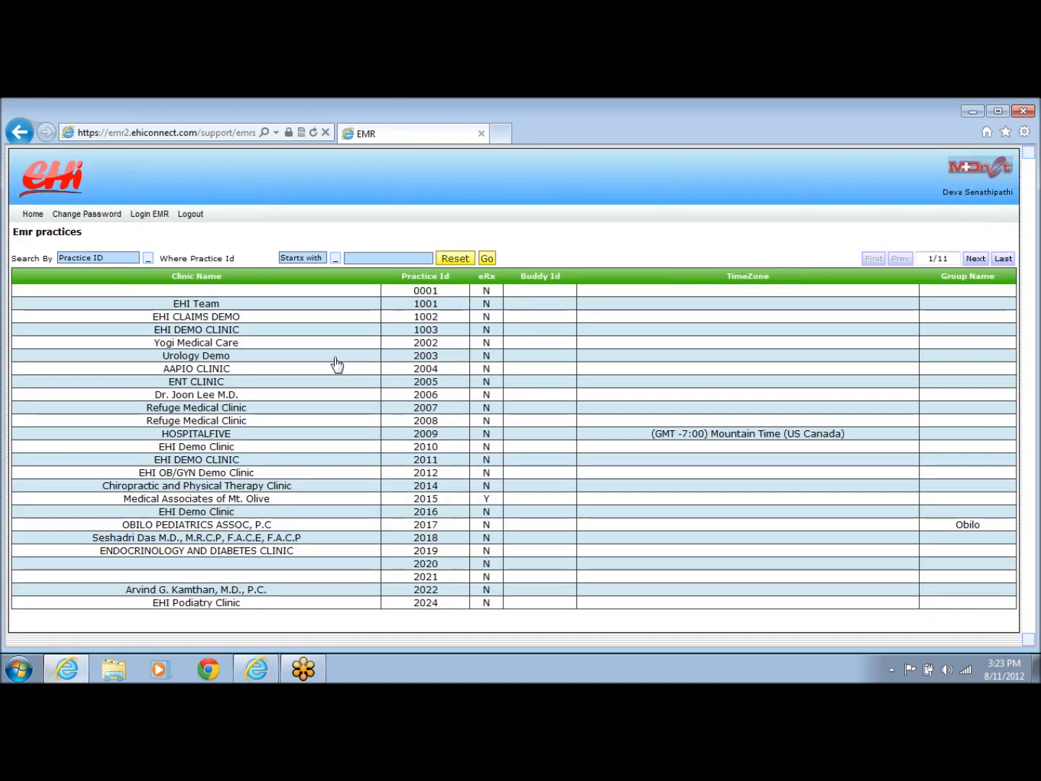
click(335, 360)
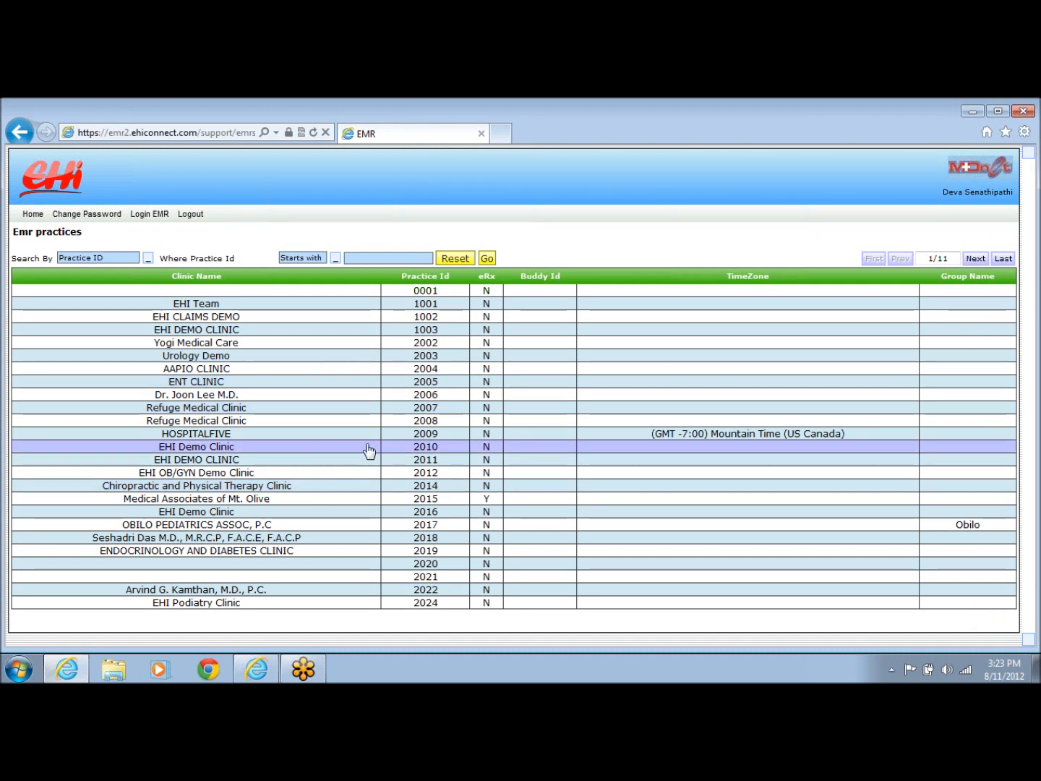
click(365, 513)
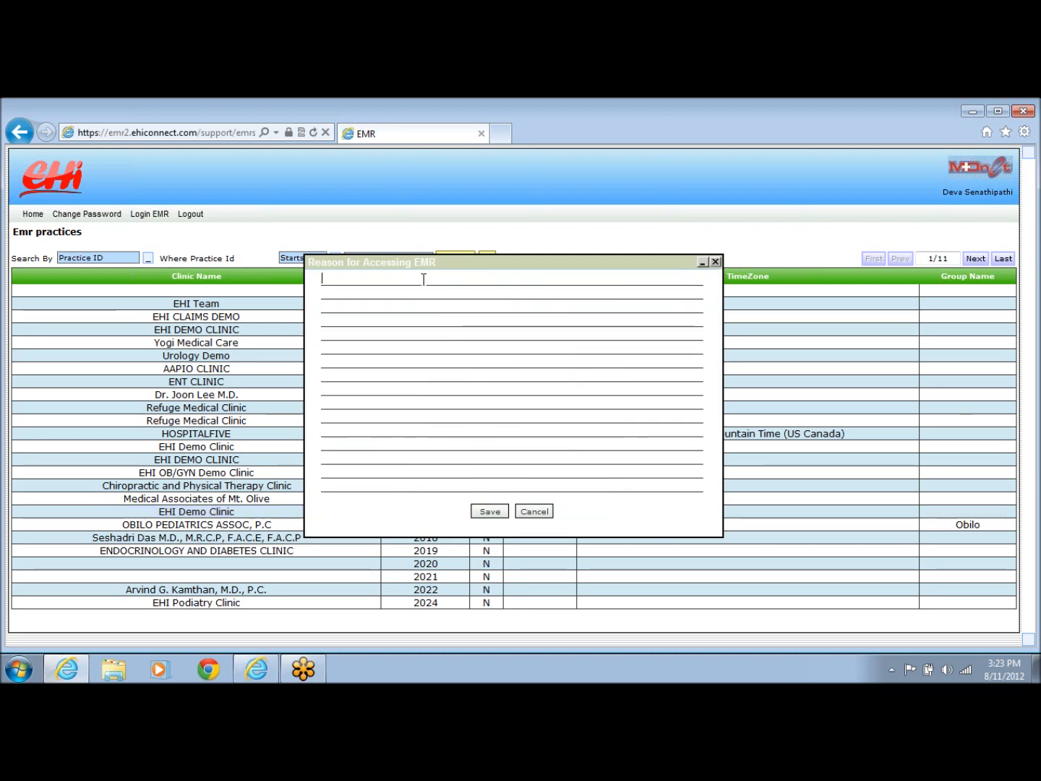
text(t)
key(BackSpace)
text(demo)
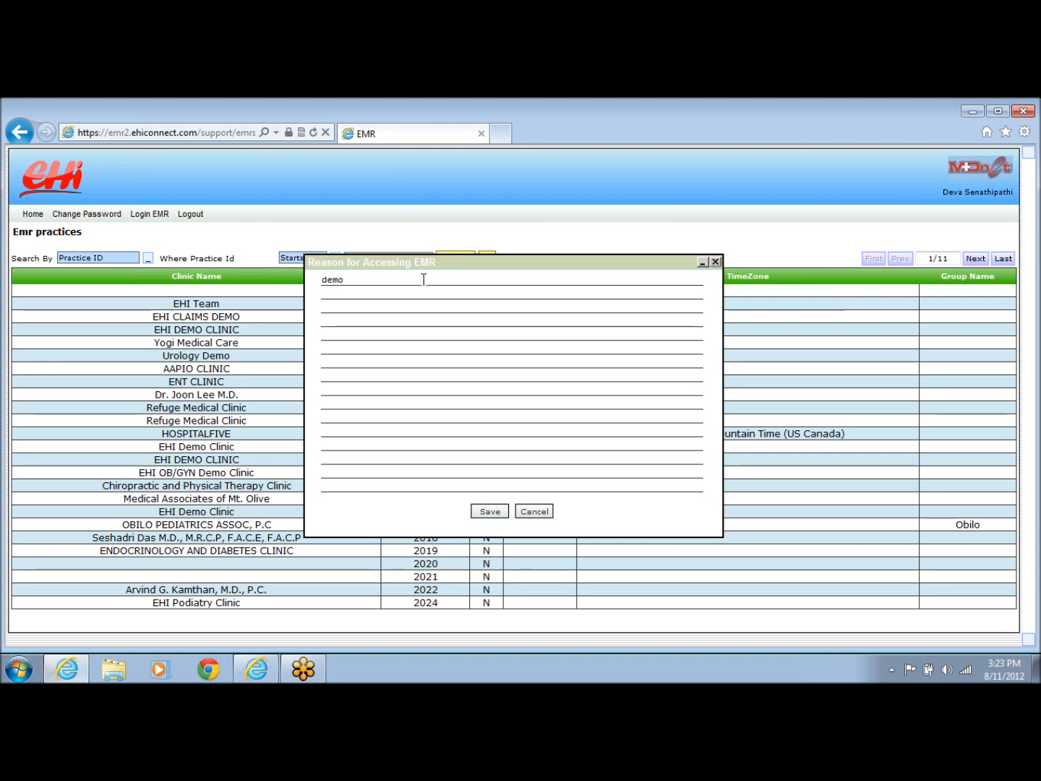
Save the 'demo' reason and review the Front Office Dashboard title and Scheduled Patients list.
click(485, 511)
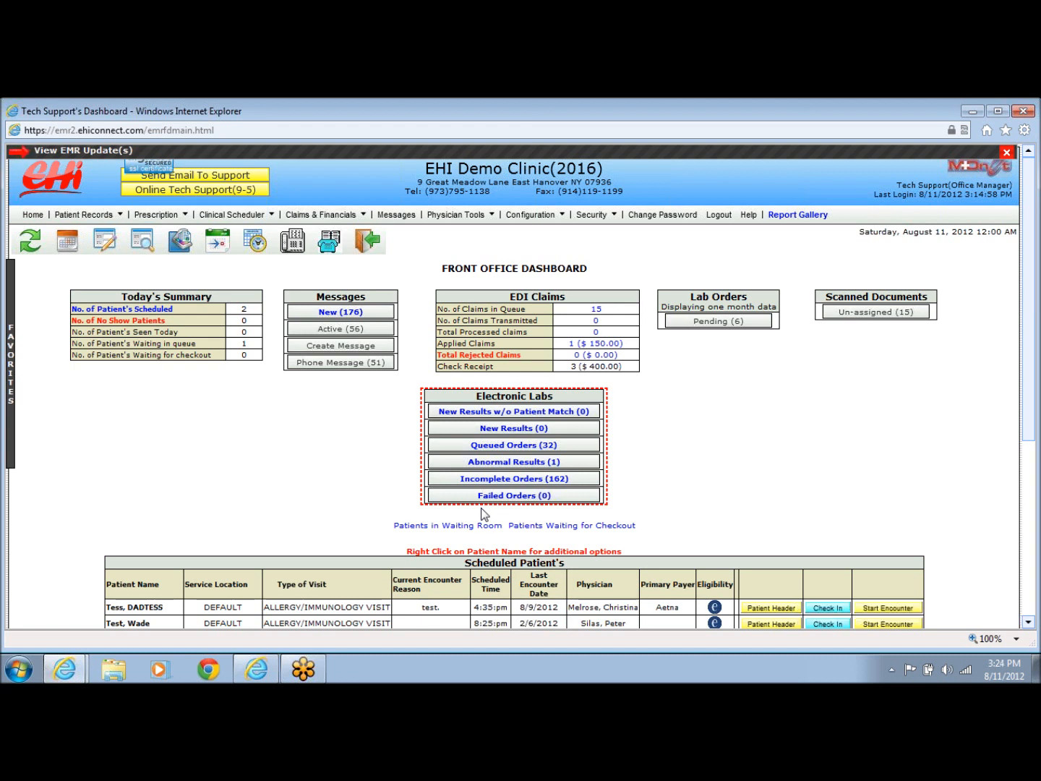
drag(443, 269, 583, 273)
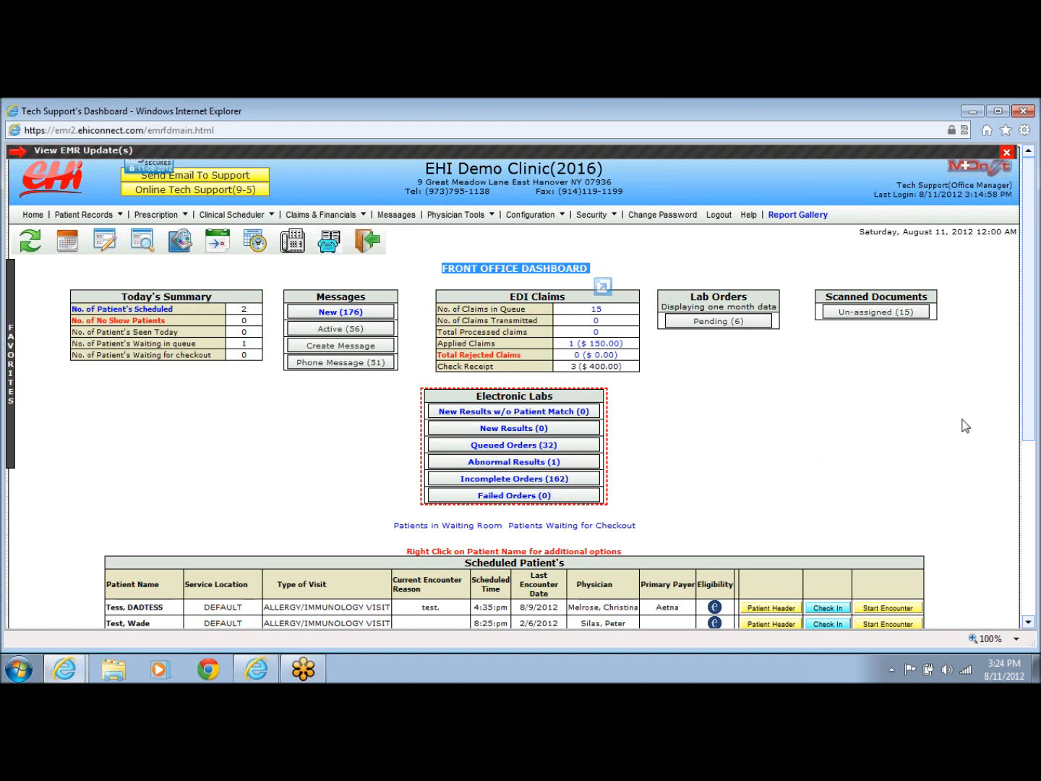
click(469, 562)
drag(469, 561, 571, 562)
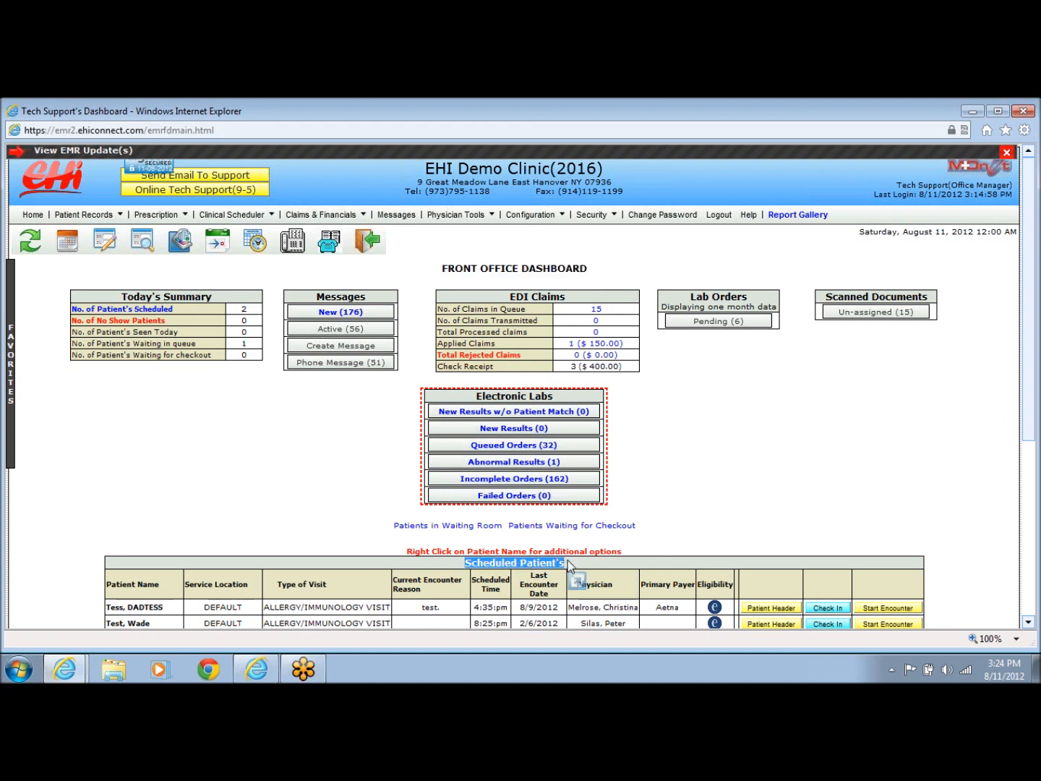